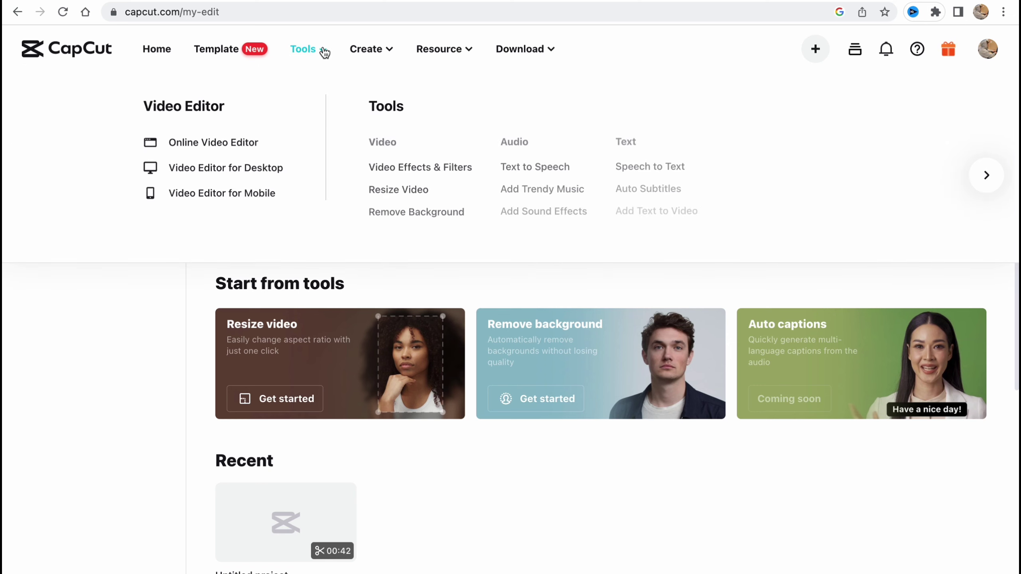
Start a new Blank canvas project and check the account menu.
mouse_move(382, 51)
mouse_move(458, 54)
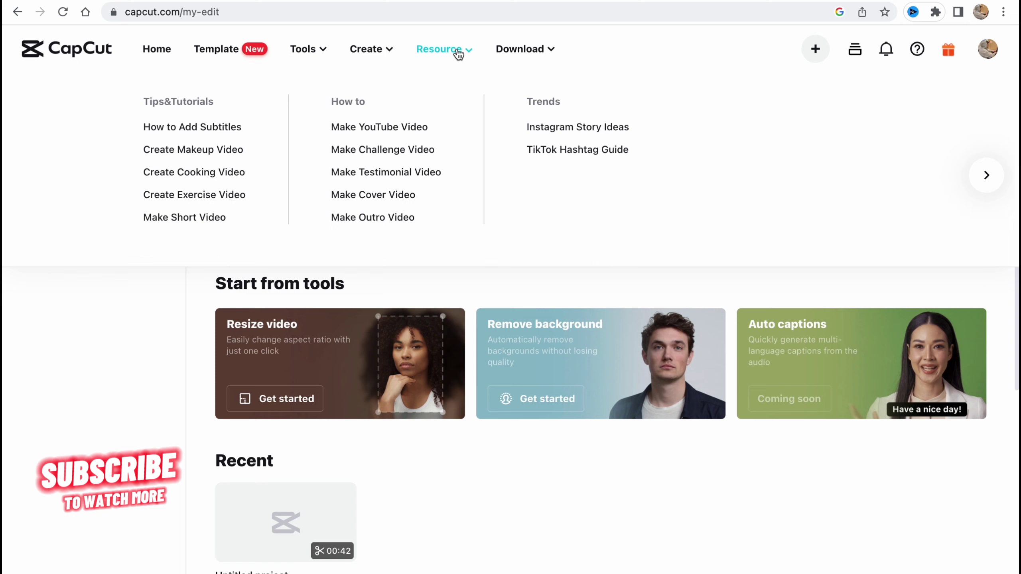
mouse_move(531, 51)
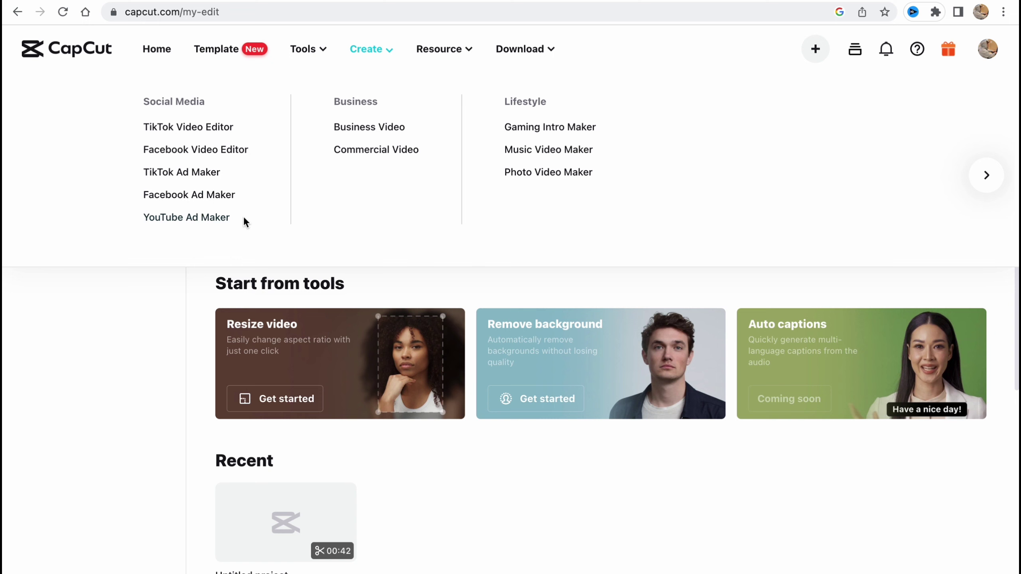
mouse_move(323, 50)
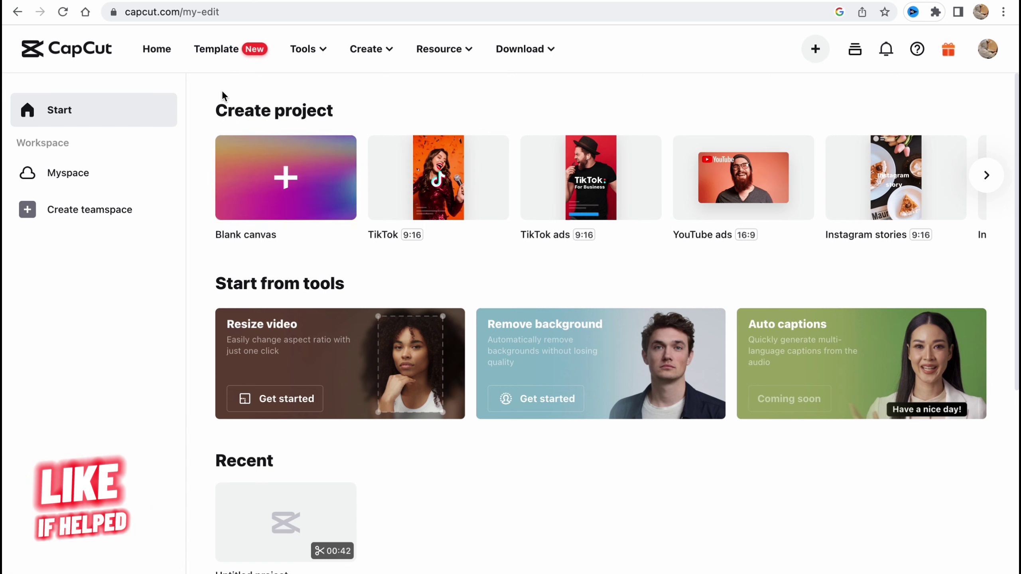
left_click(290, 183)
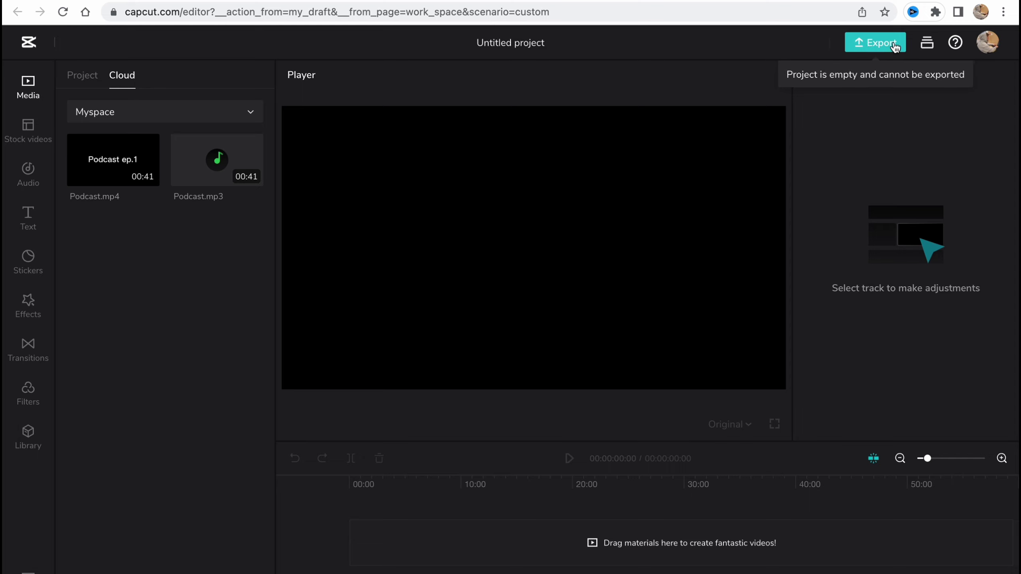
left_click(987, 43)
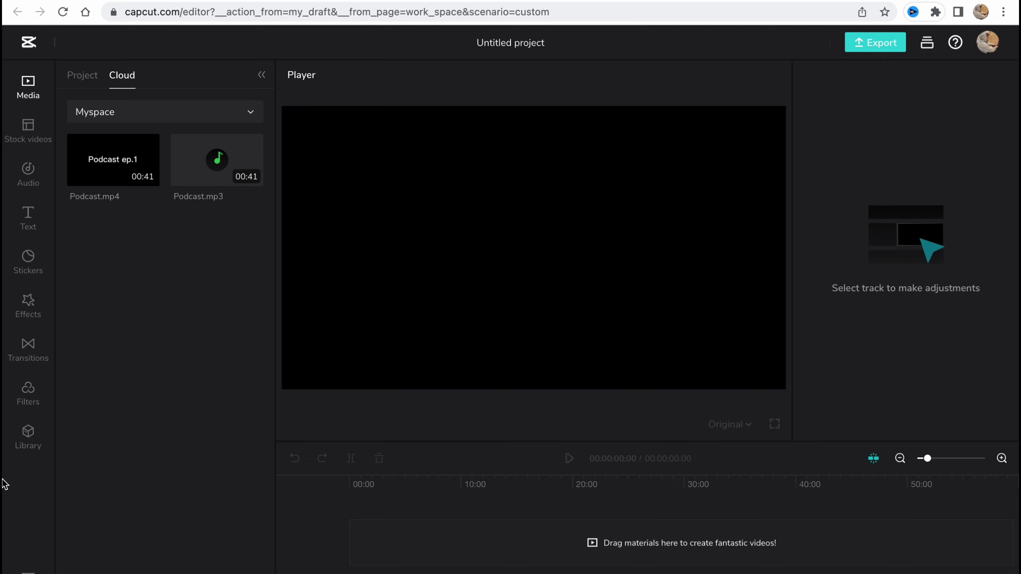
Tour the sidebar libraries (Stock videos, Audio, Text, Stickers, Effects, Transitions, Filters, Library) and return to cloud media.
left_click(28, 98)
left_click(29, 99)
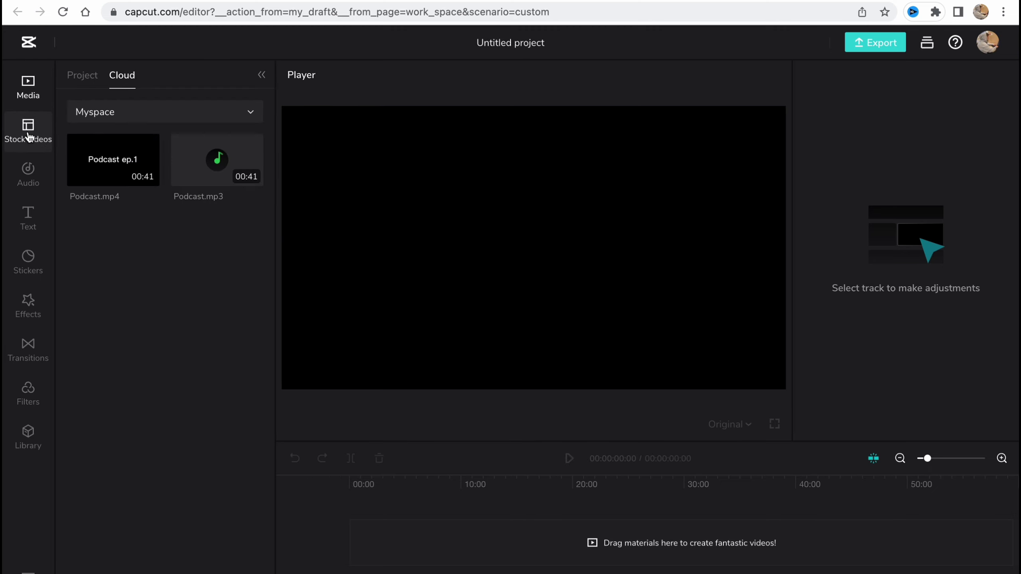
left_click(30, 135)
left_click(30, 169)
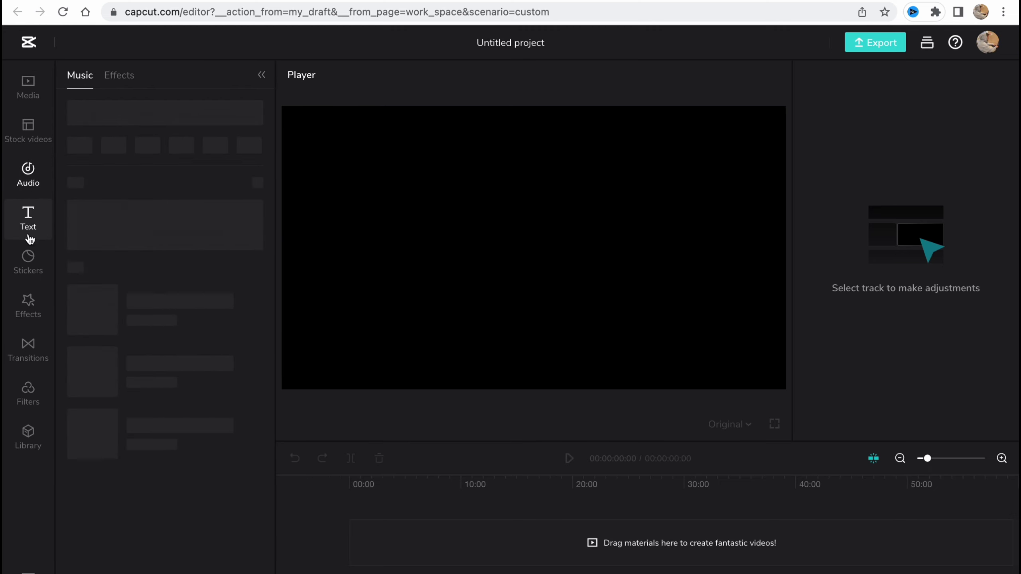
left_click(30, 221)
left_click(29, 268)
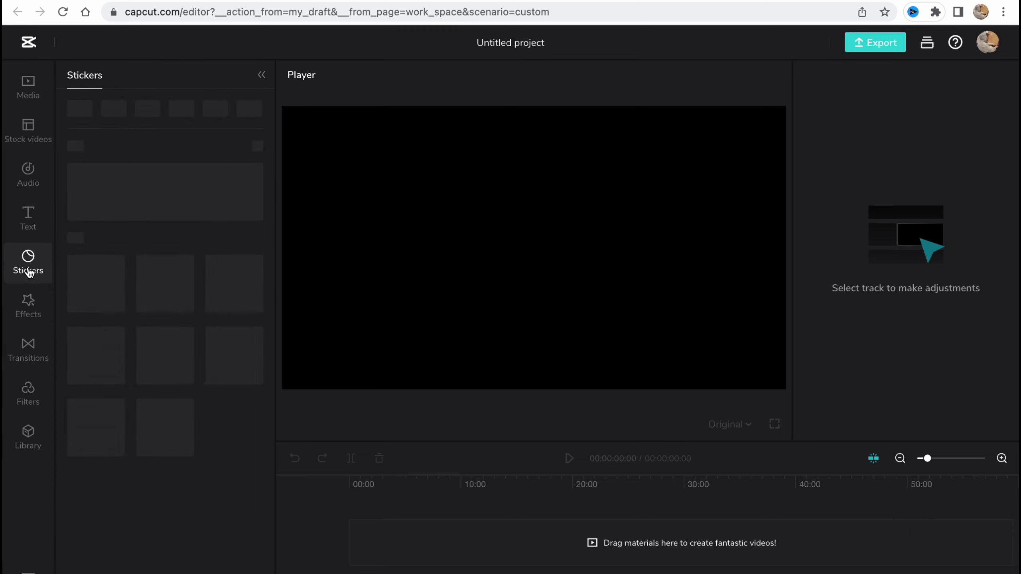
left_click(29, 315)
left_click(28, 352)
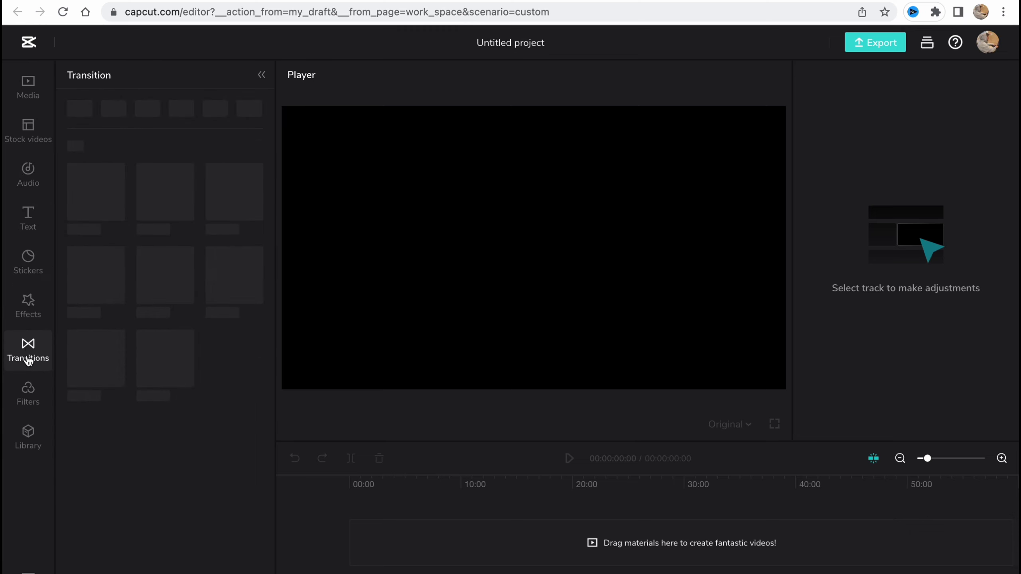
left_click(31, 398)
left_click(28, 436)
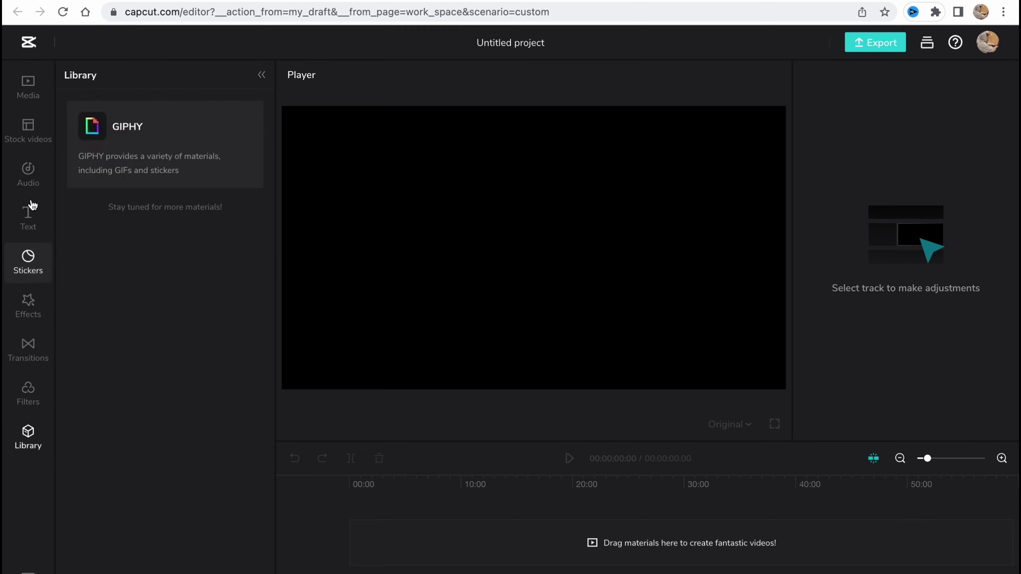
left_click(28, 87)
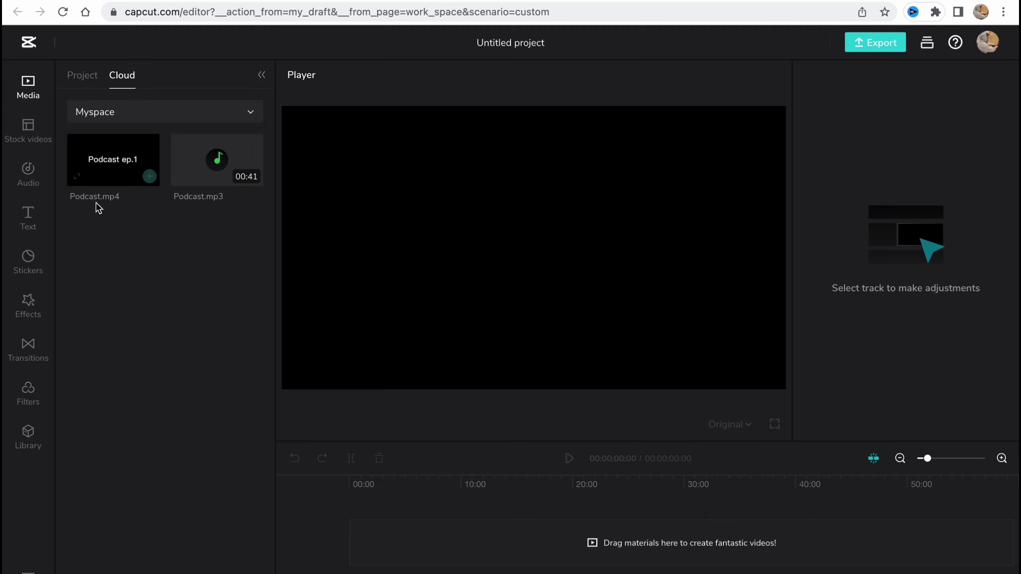
Switch the Media panel from cloud storage to the project's own uploads.
left_click(127, 113)
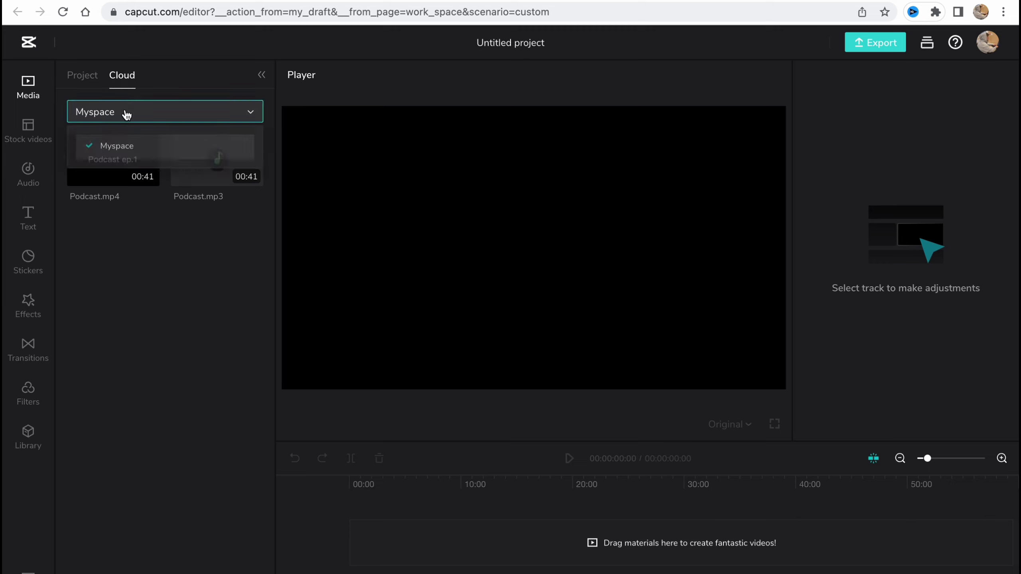
left_click(116, 145)
left_click(91, 79)
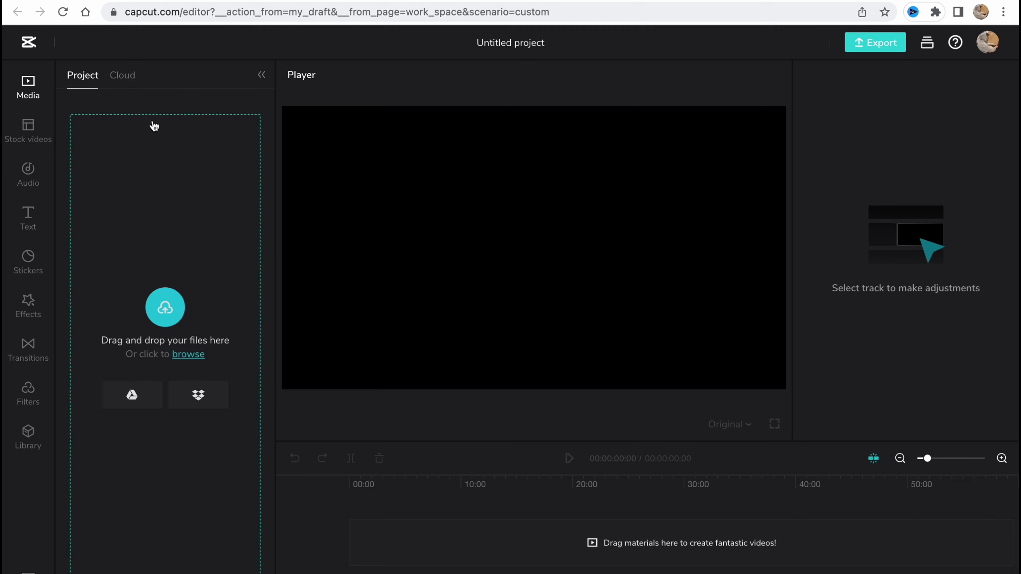
left_click(32, 91)
left_click(32, 90)
Upload the peaceful rain and 1-Minute Nature Background Sound.mp4 videos from the Desktop.
left_click(188, 355)
left_click(279, 197)
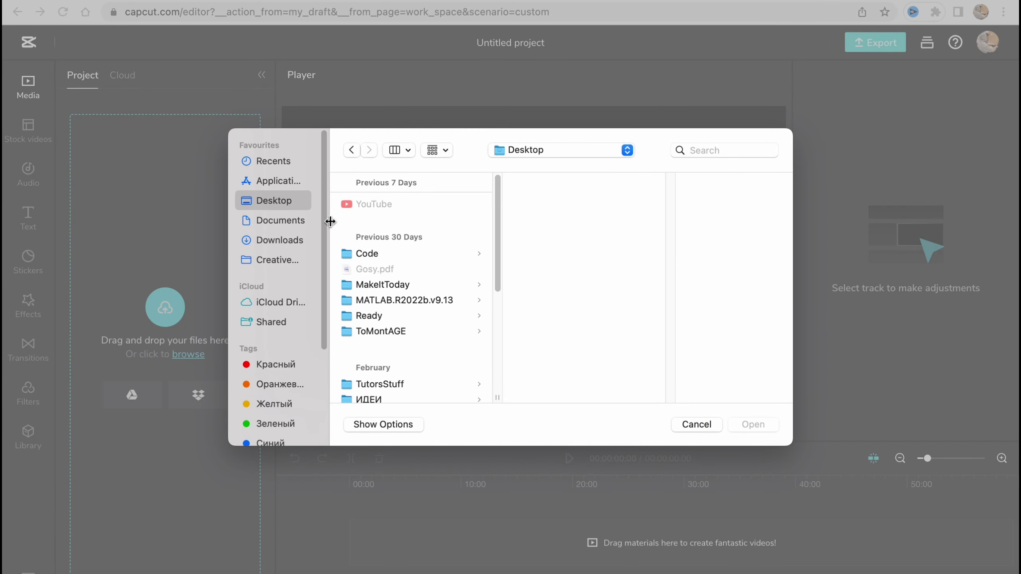
scroll(454, 289, "down", 5)
scroll(422, 278, "up", 1)
left_click(402, 217)
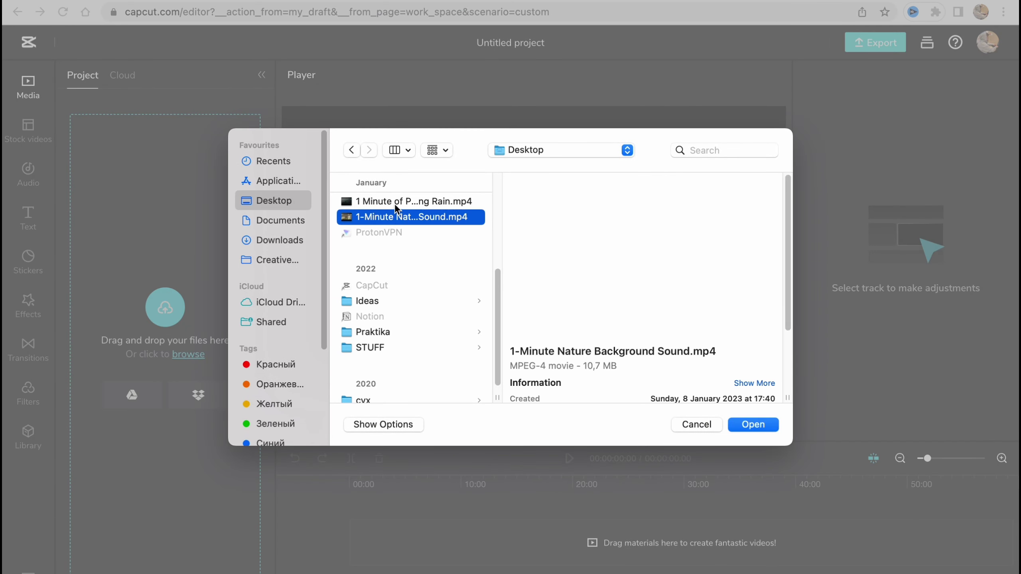
left_click(398, 201, "shift")
left_click(752, 425)
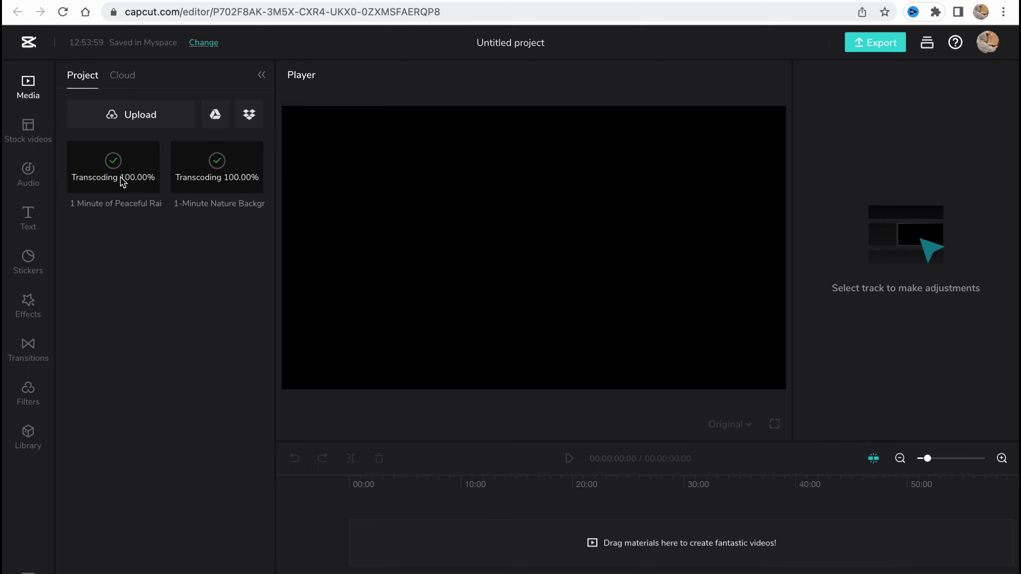
Place the rain clip, then the nature clip, back to back on the timeline.
left_click(122, 75)
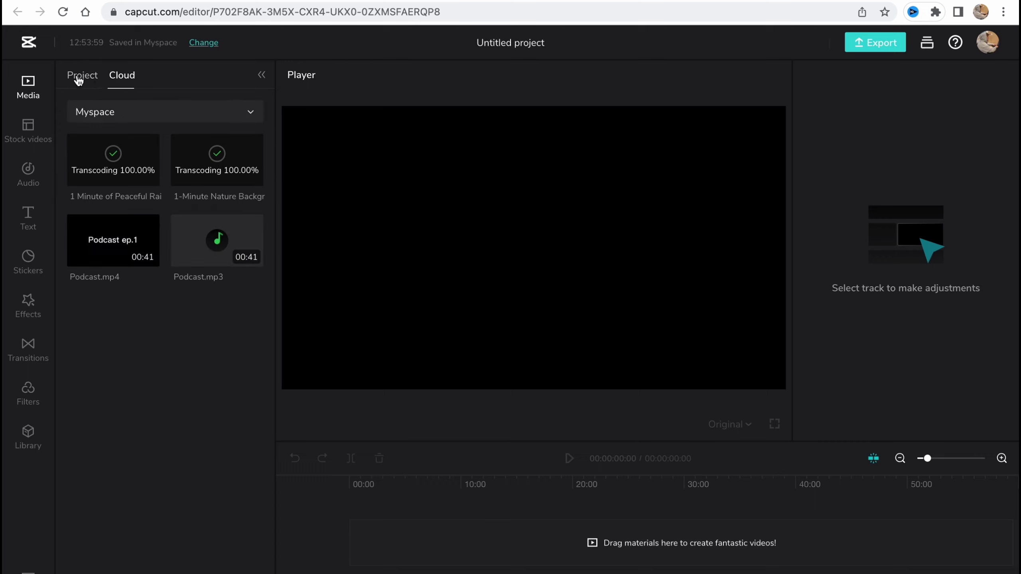
left_click(83, 75)
left_click_drag(116, 173, 382, 542)
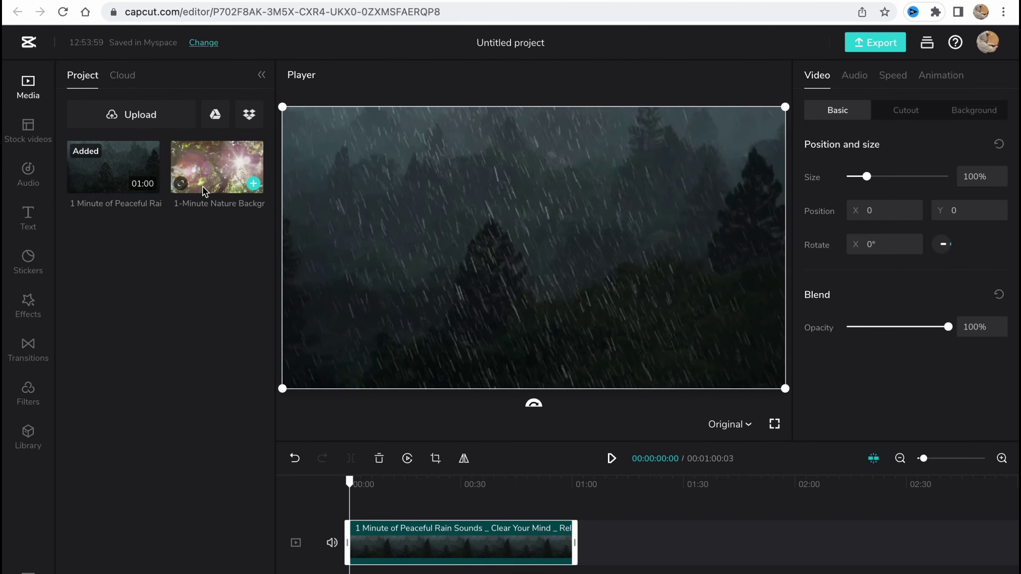
left_click_drag(247, 219, 598, 543)
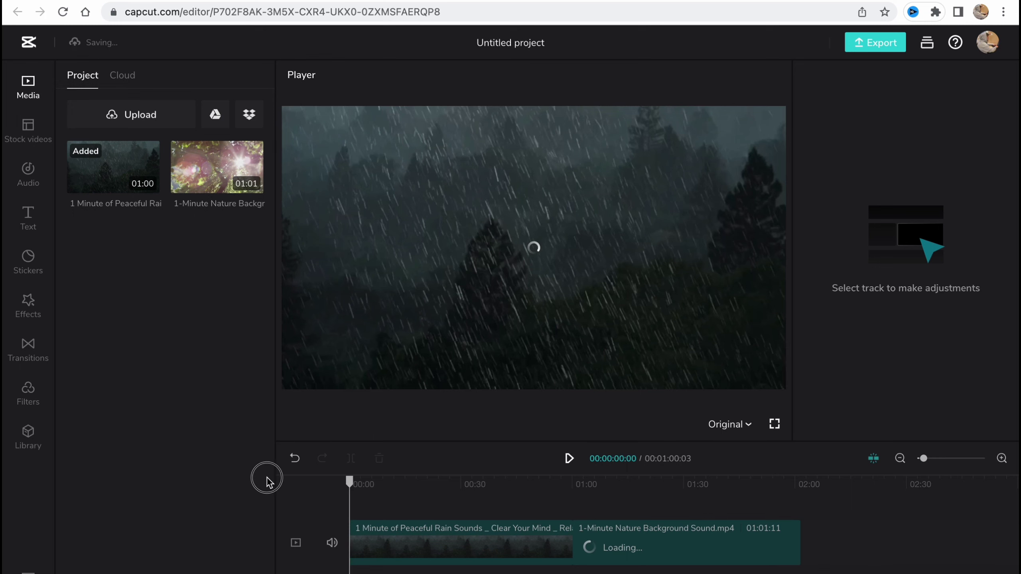
key("space")
key("space")
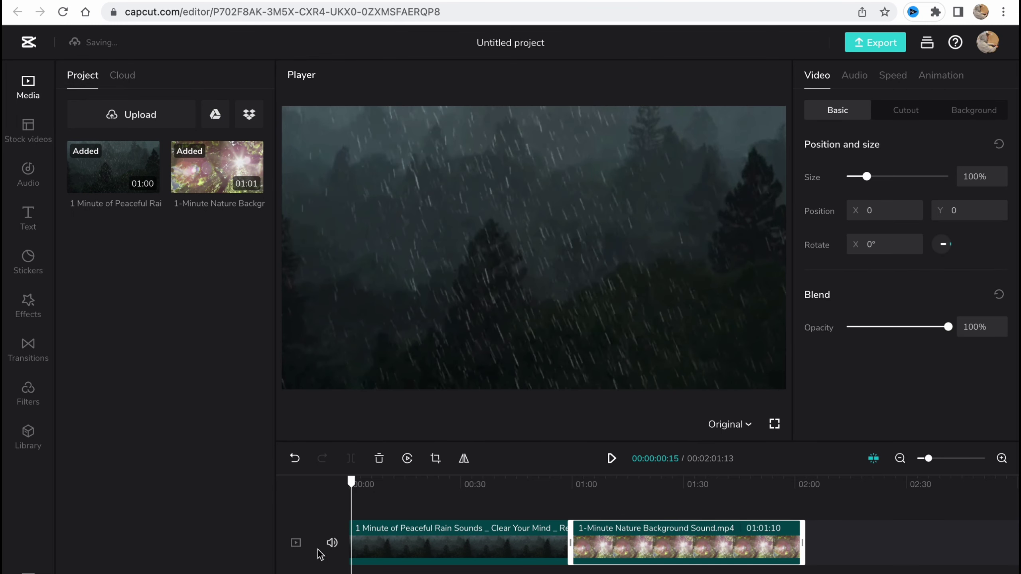
Mute the video track and preview playback around 34 and 43 seconds.
left_click(332, 543)
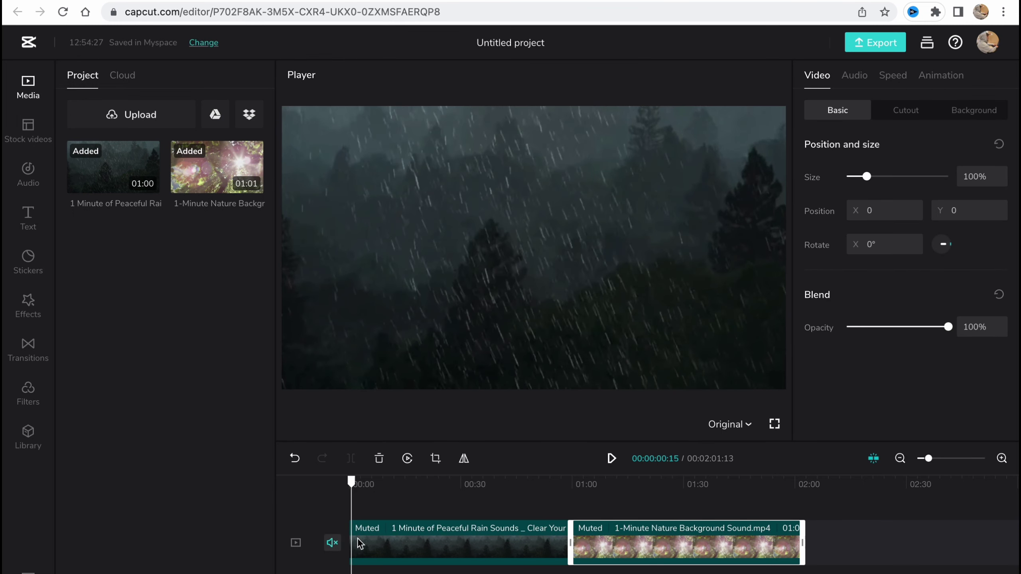
key("space")
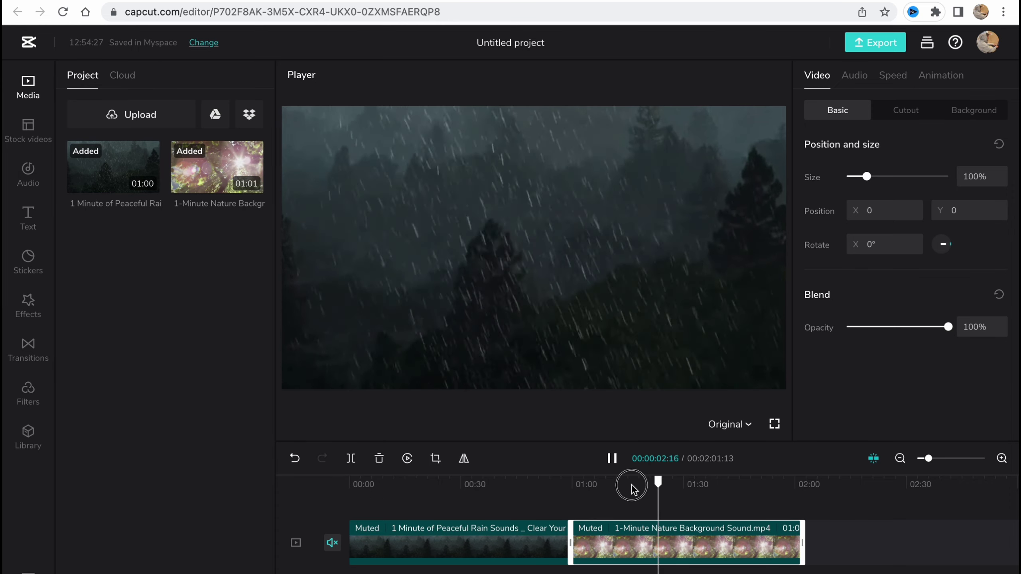
left_click(481, 488)
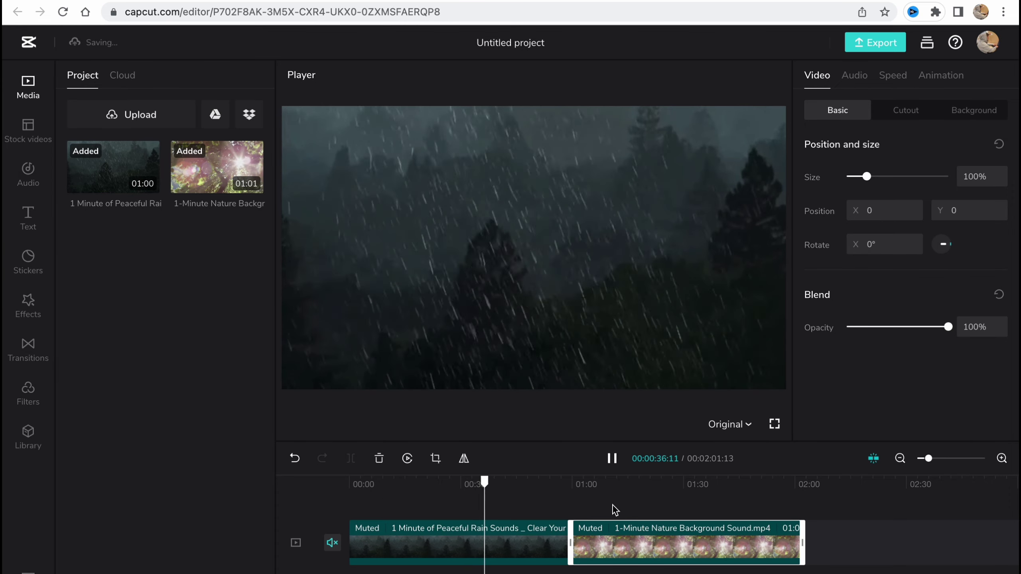
left_click(510, 503)
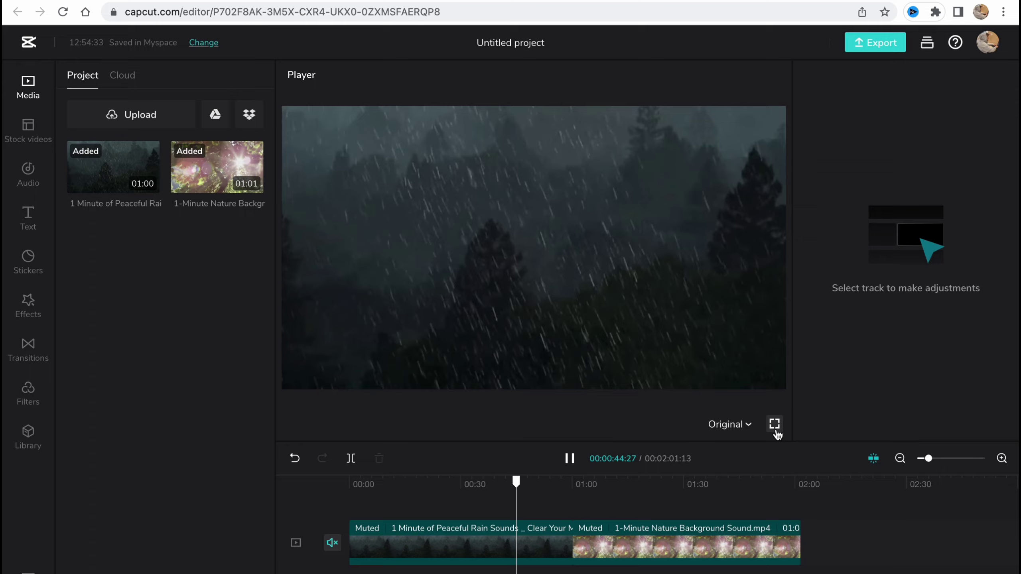
Preview the video full screen, then exit back to the editor.
left_click(774, 424)
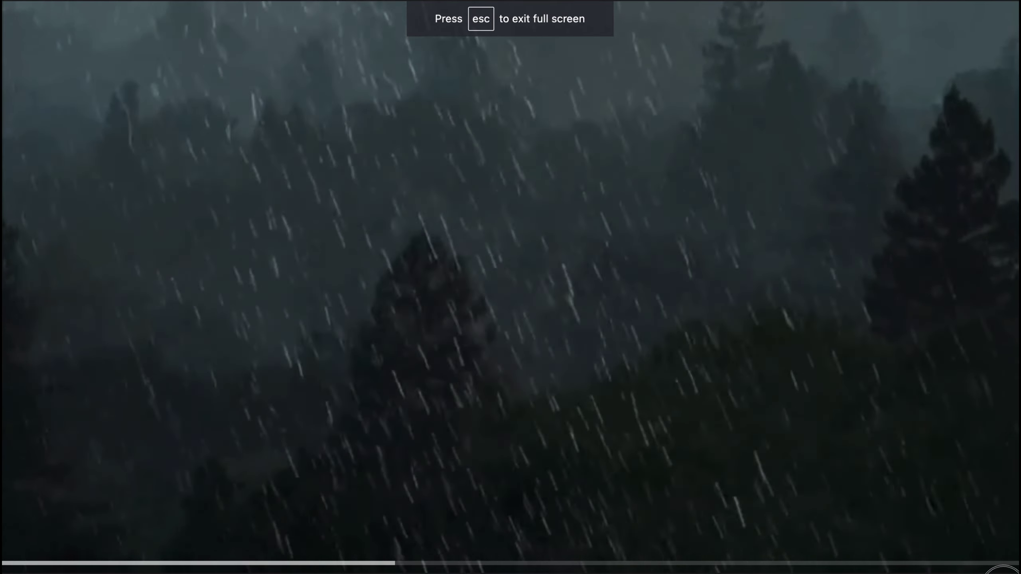
key("Escape")
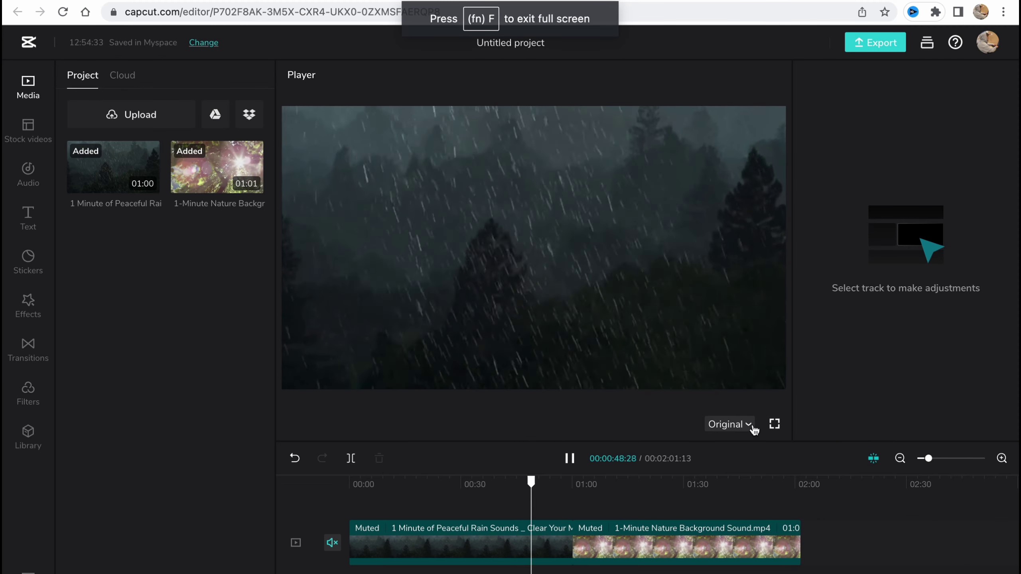
right_click(751, 427)
left_click(733, 430)
Set the canvas aspect ratio to 16:9 (YouTube) and select the rain clip.
left_click(733, 429)
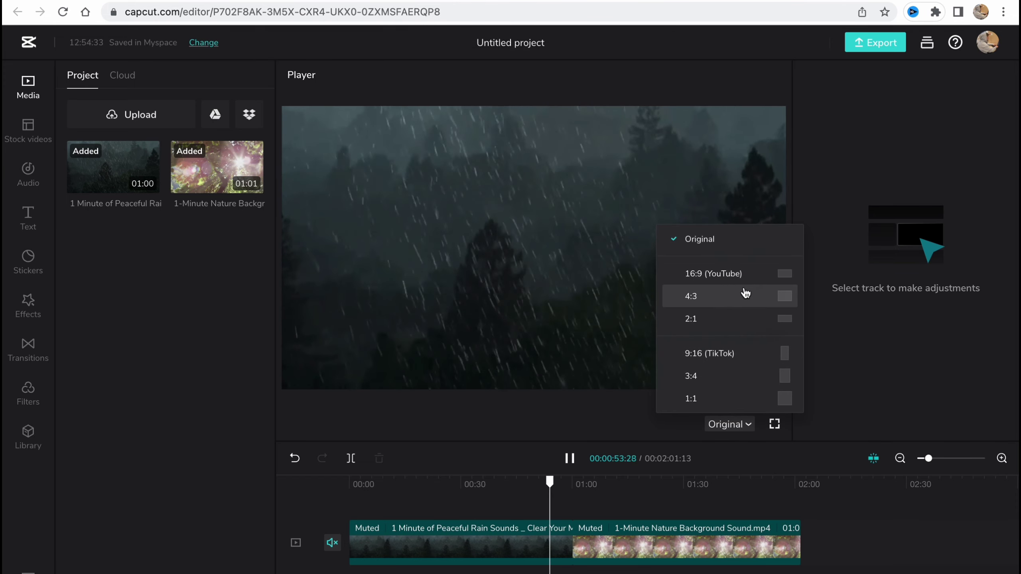
left_click(783, 276)
left_click(747, 433)
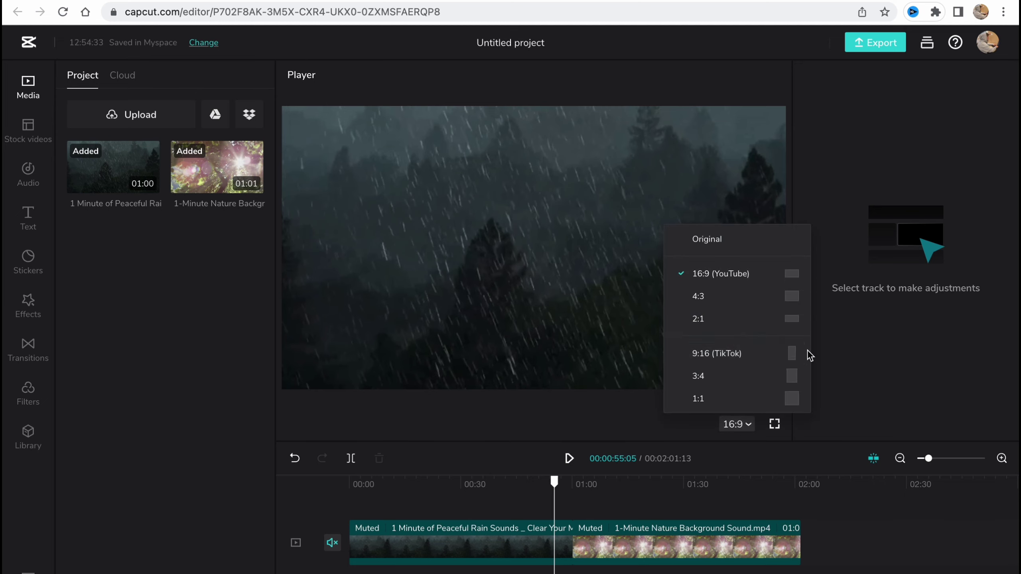
left_click(793, 353)
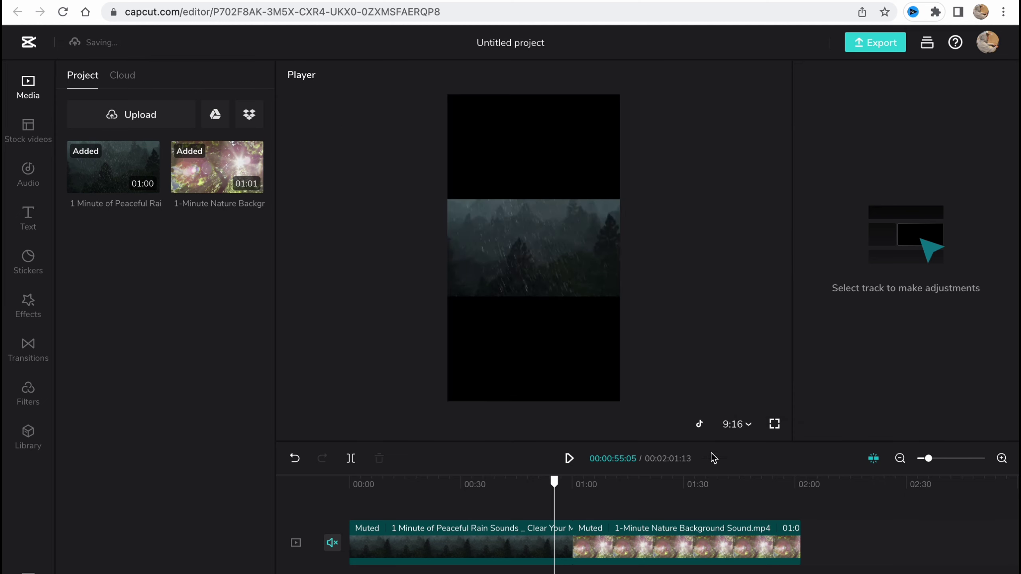
left_click(750, 425)
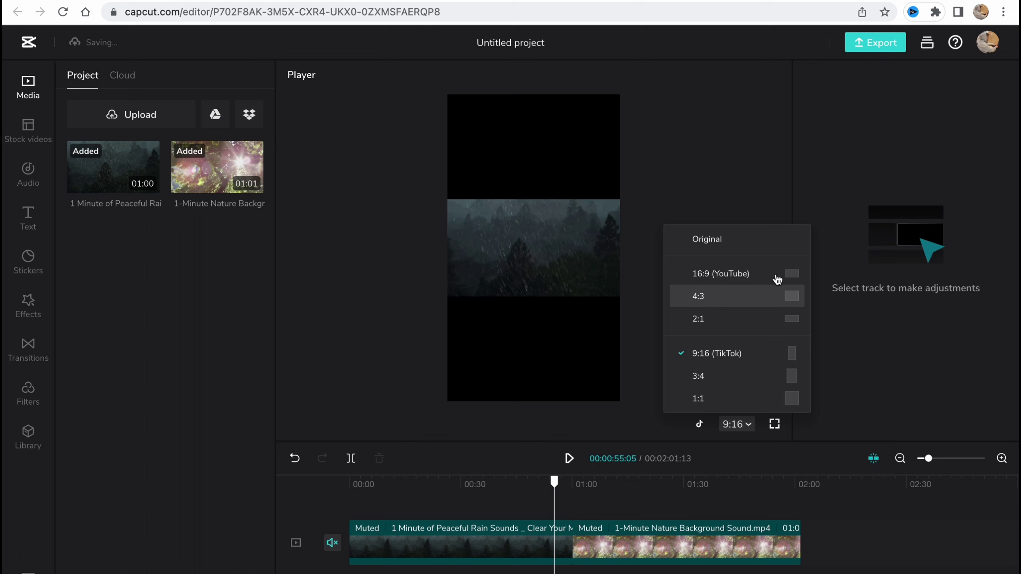
left_click(790, 273)
left_click(584, 278)
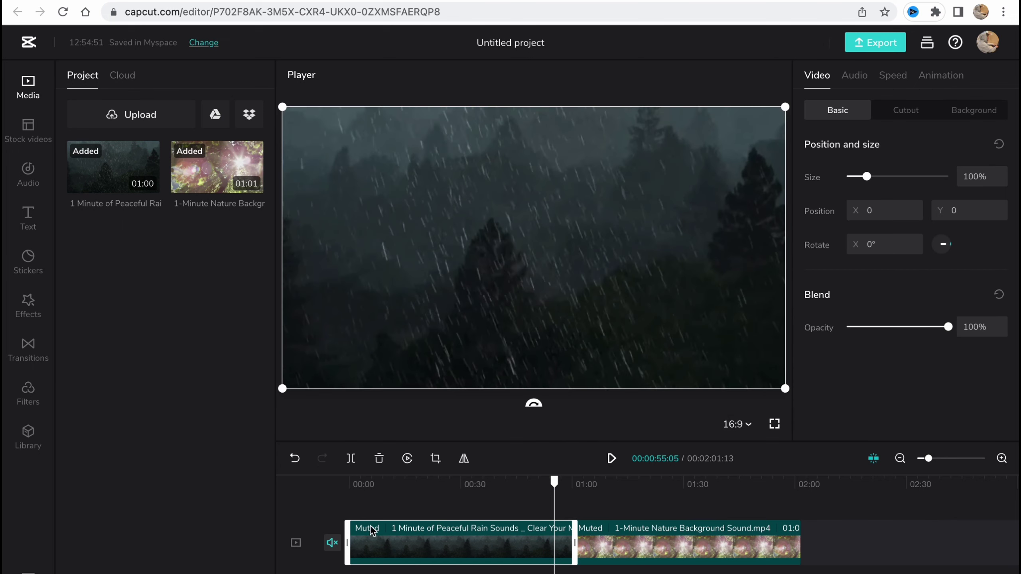
At 00:27, set the rain clip's opacity to 94% and review its Audio and Speed tabs.
left_click_drag(554, 481, 453, 482)
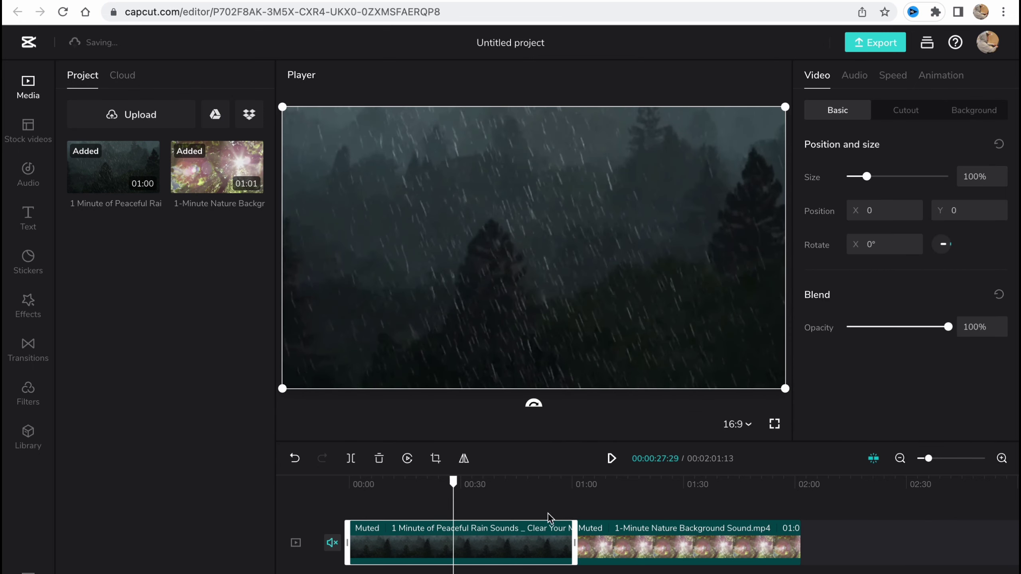
left_click(485, 544)
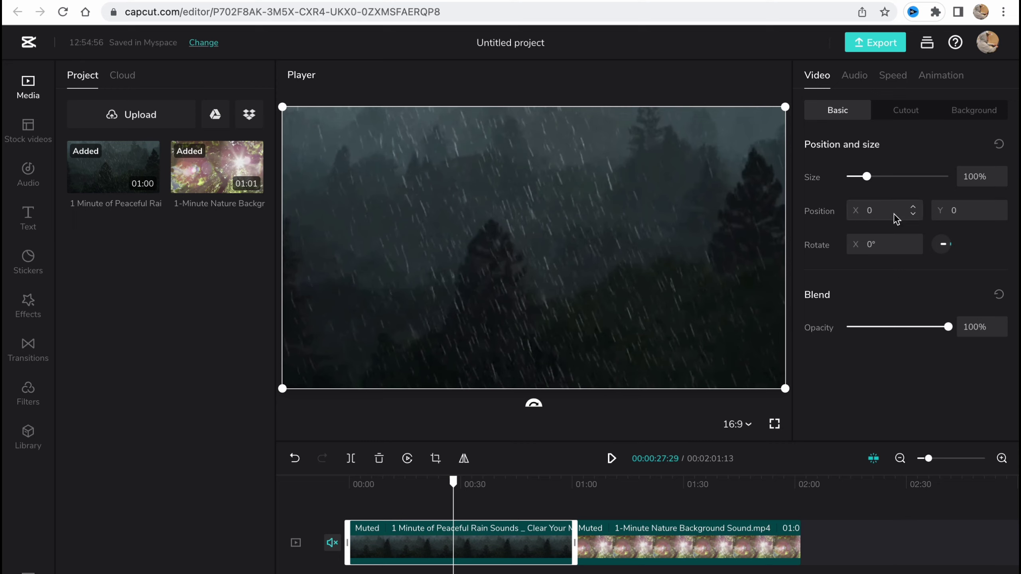
mouse_move(948, 327)
left_mouse_down()
mouse_move(905, 327)
mouse_move(943, 329)
left_mouse_up()
left_click(856, 78)
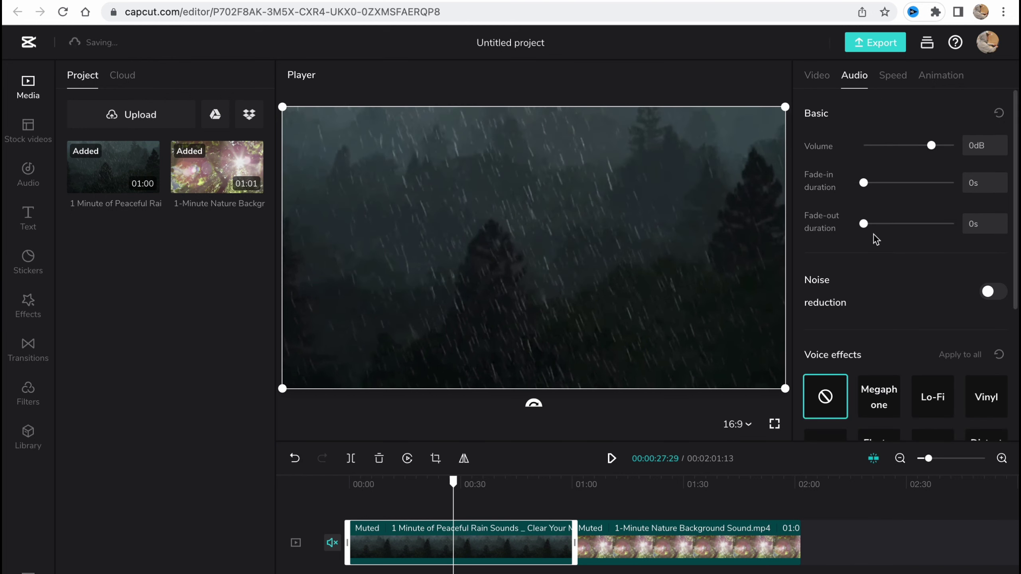
scroll(906, 345, "down", 4)
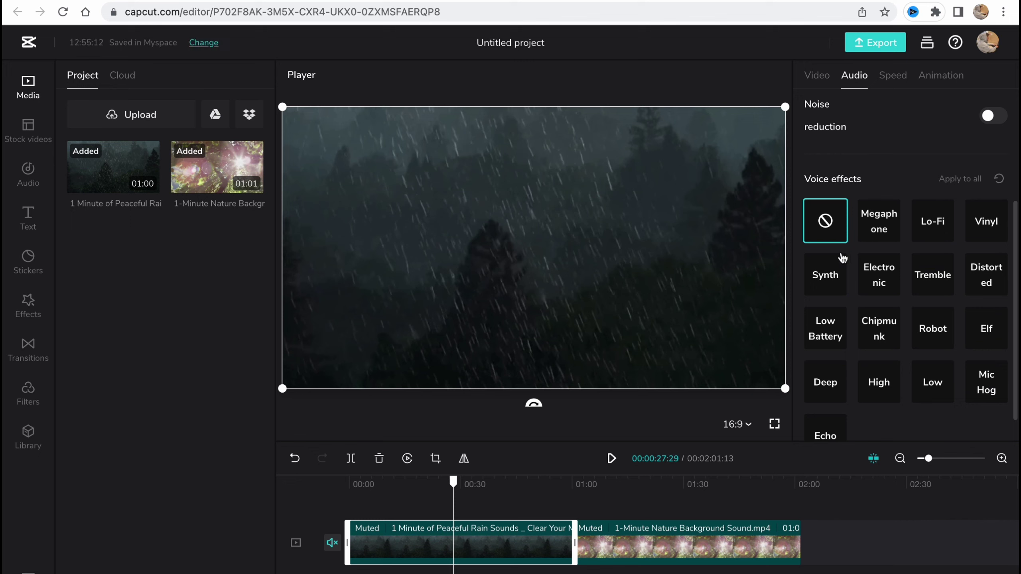
scroll(857, 320, "down", 1)
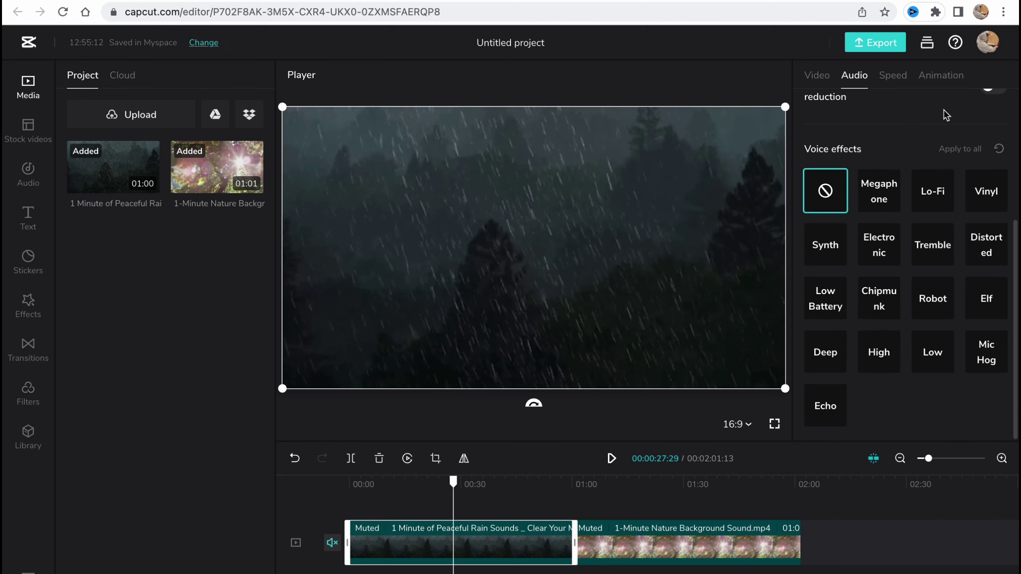
left_click(890, 77)
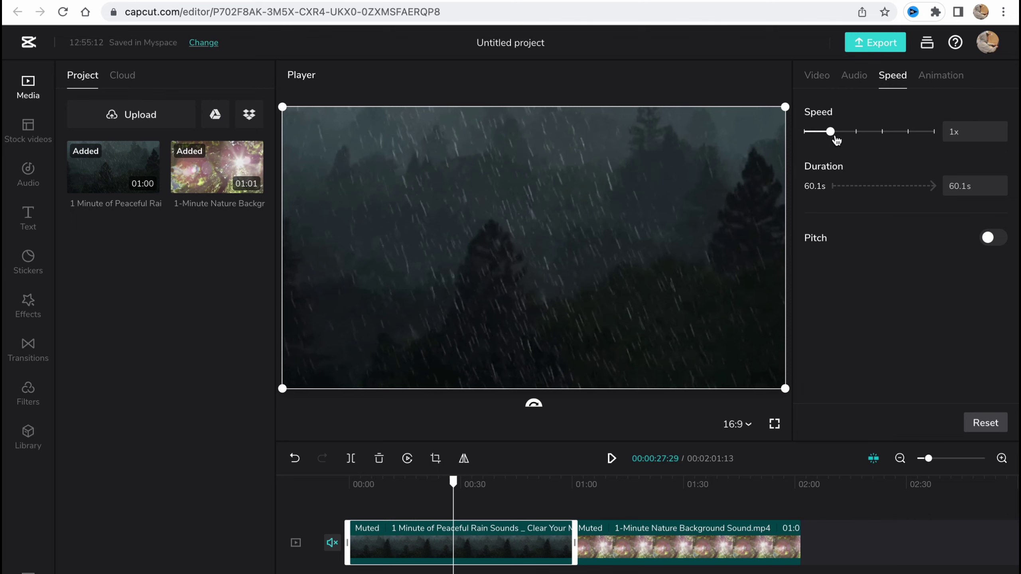
Set the rain clip to 1.90x speed and give it the Rotation opening In animation.
left_click_drag(835, 140, 856, 139)
left_click(929, 83)
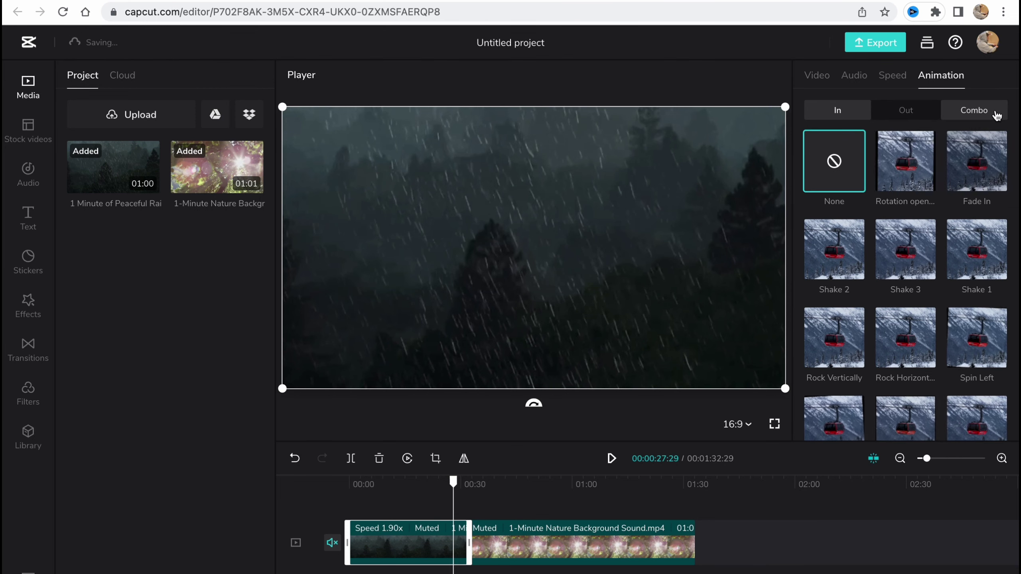
left_click(909, 163)
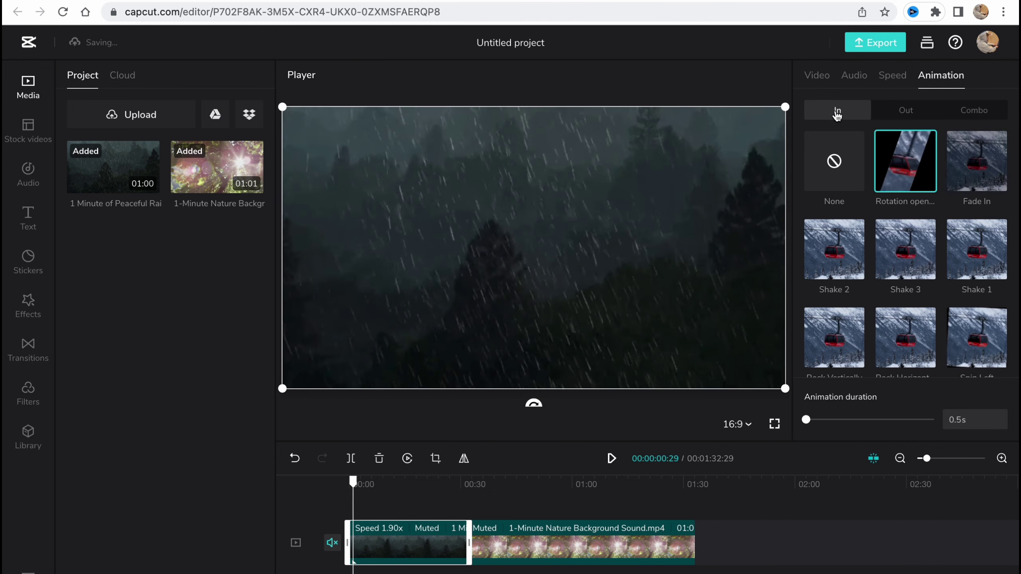
left_click_drag(427, 482, 428, 483)
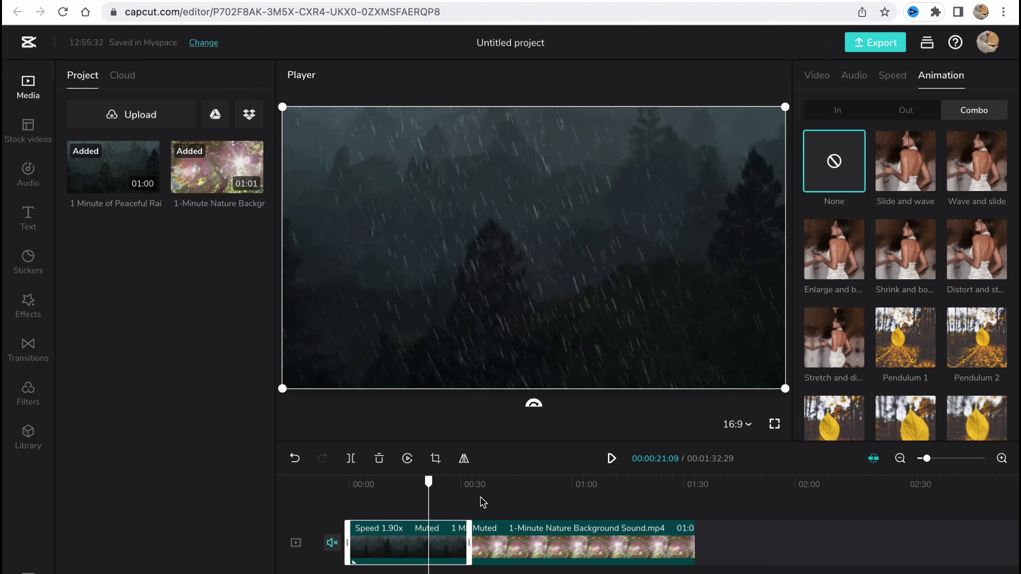
In Stock videos, try the Favorites, Animation and Cut-out filters, then return to All.
left_click(28, 135)
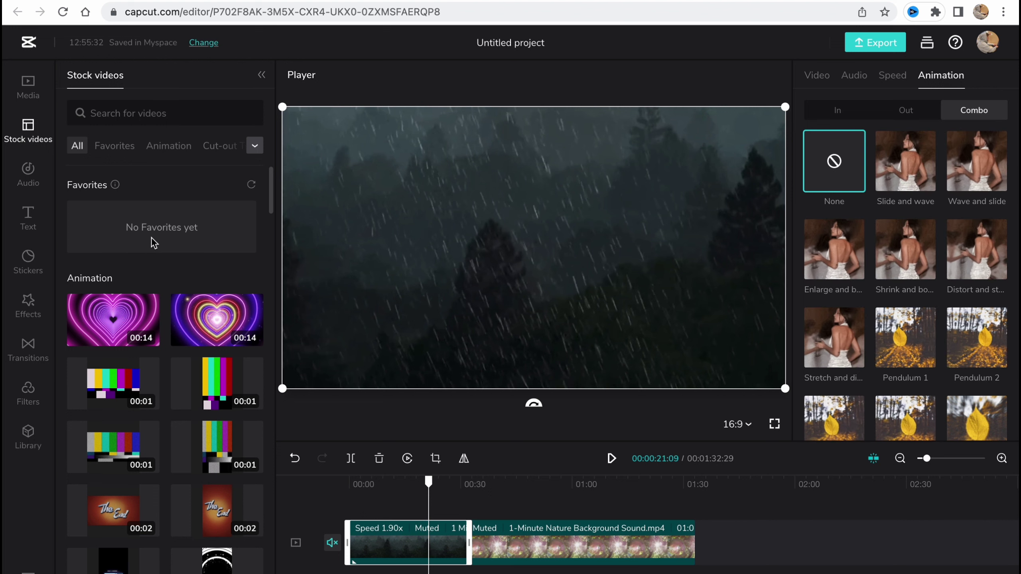
left_click(109, 146)
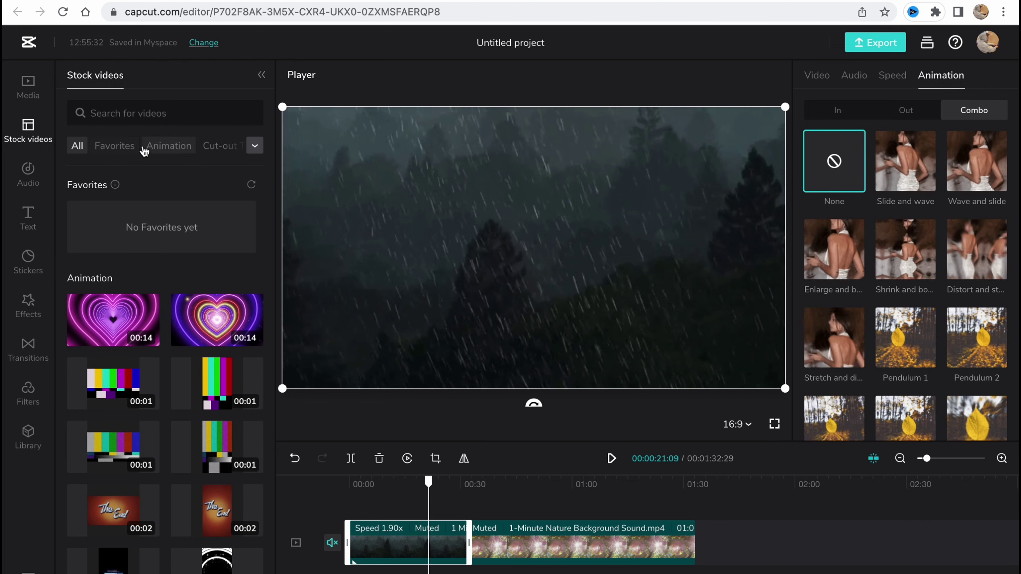
left_click(123, 157)
left_click(180, 151)
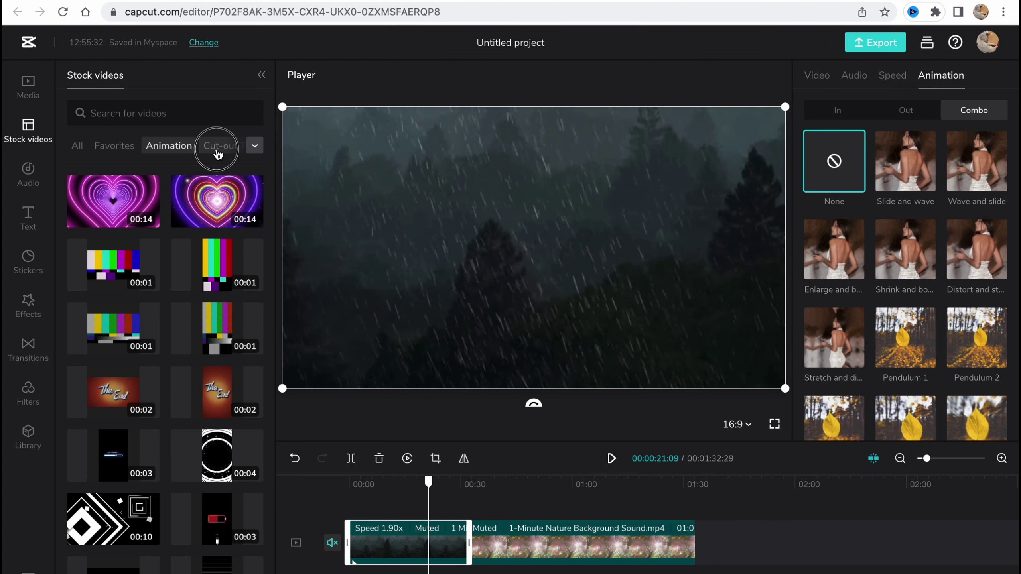
left_click(218, 146)
left_click(114, 147)
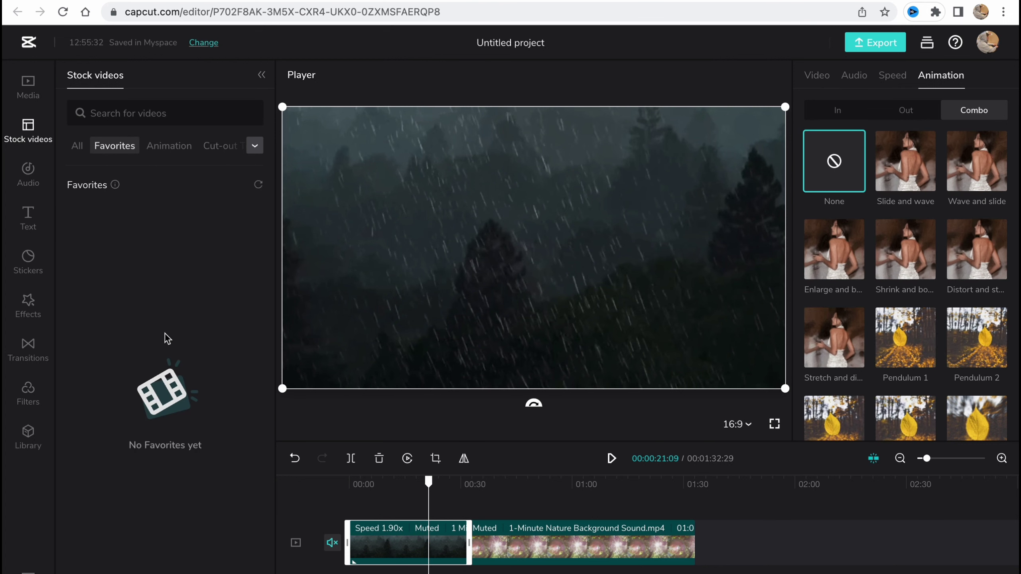
left_click(85, 151)
Scroll down to the Aerial stock clips and preview the winding-road clip.
scroll(108, 402, "down", 6)
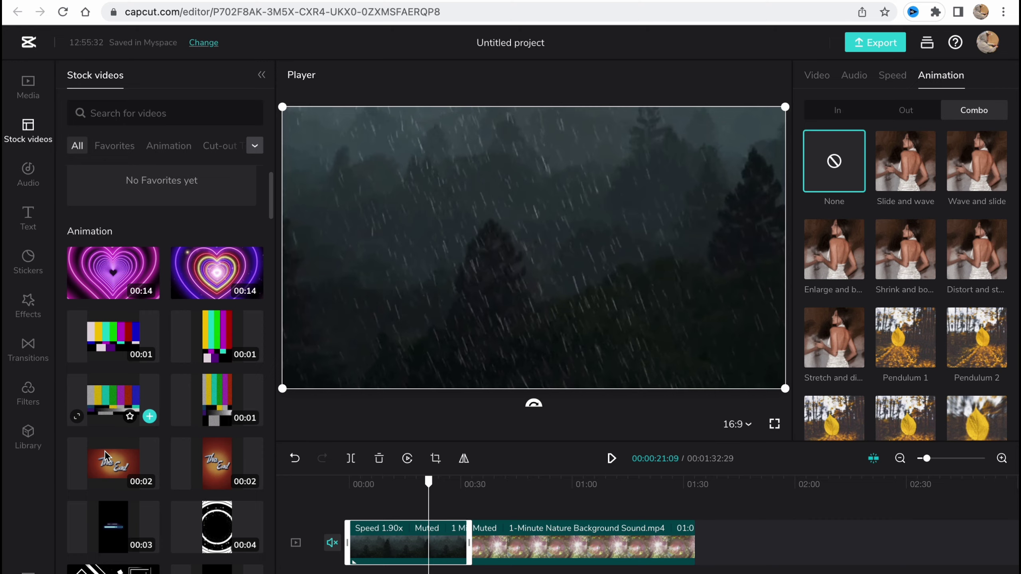
scroll(109, 444, "down", 10)
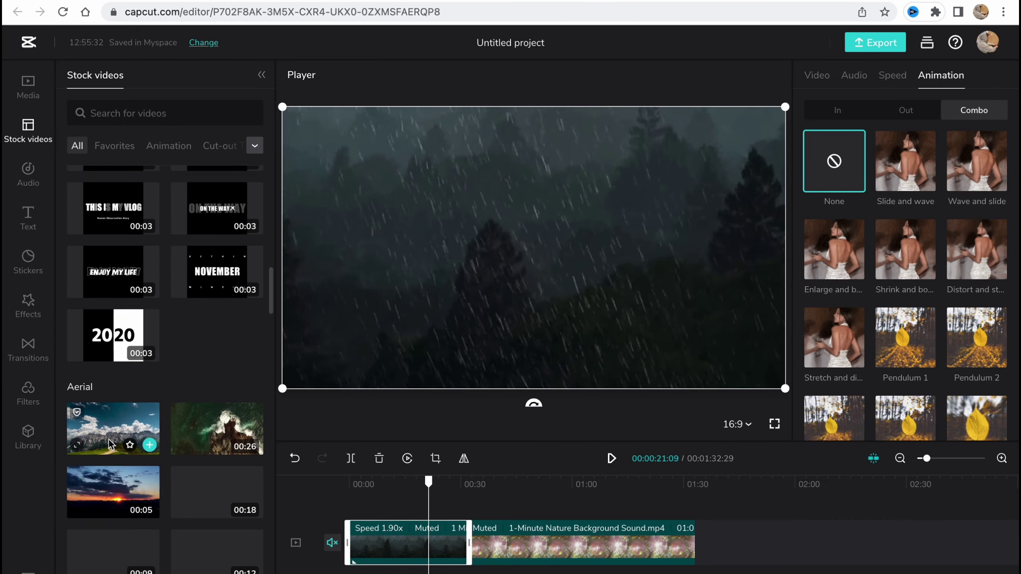
scroll(111, 444, "down", 3)
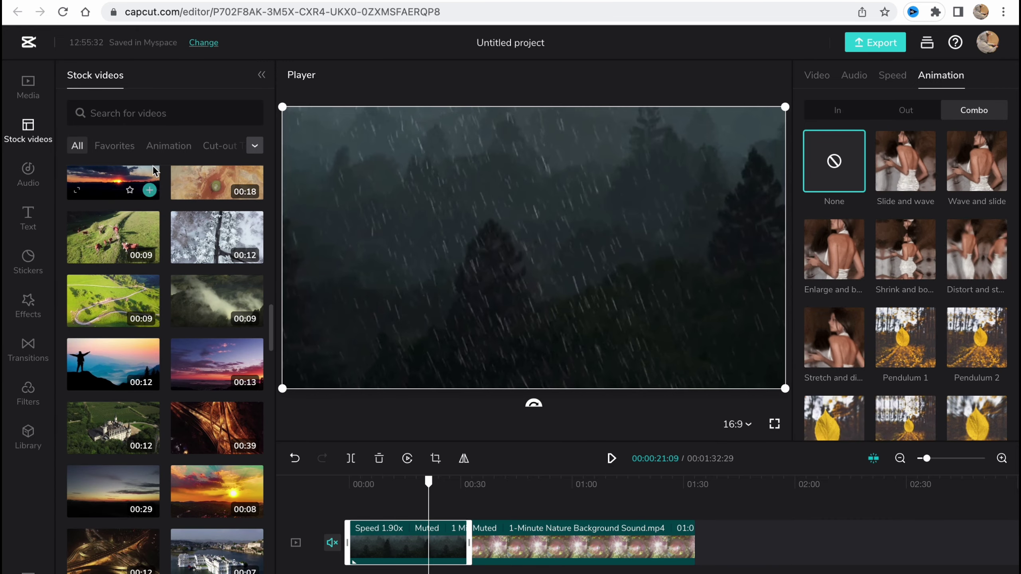
left_click(132, 112)
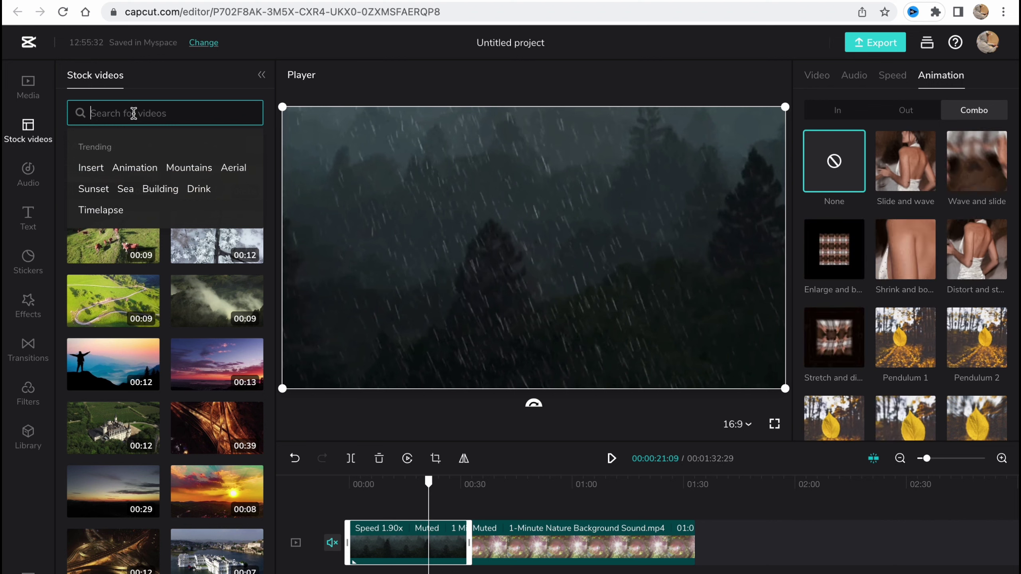
left_click(114, 304)
Add the aerial winding-road clip after the rain clip and play it back.
left_click_drag(115, 303, 473, 540)
key("space")
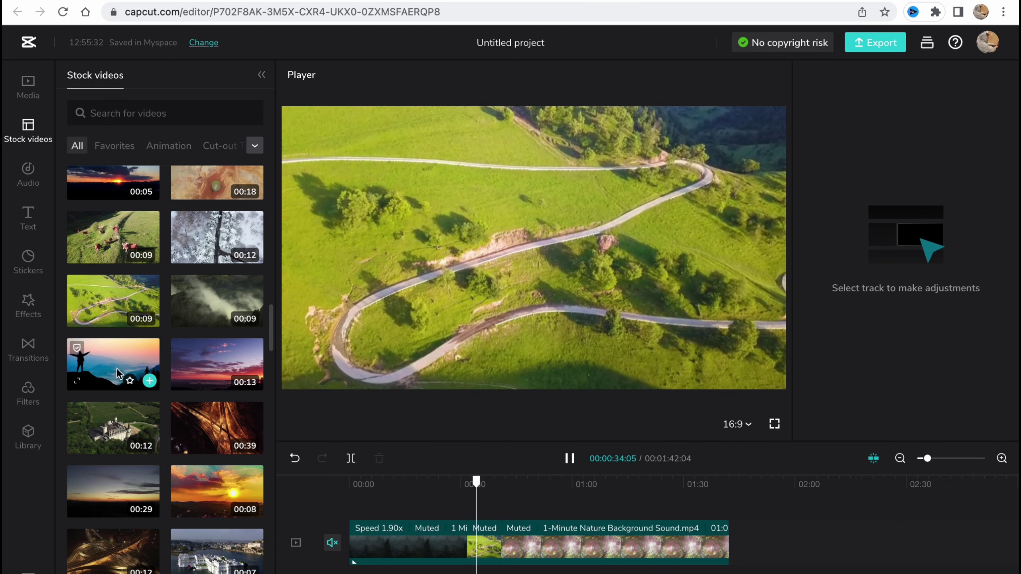
key("space")
scroll(201, 451, "down", 10)
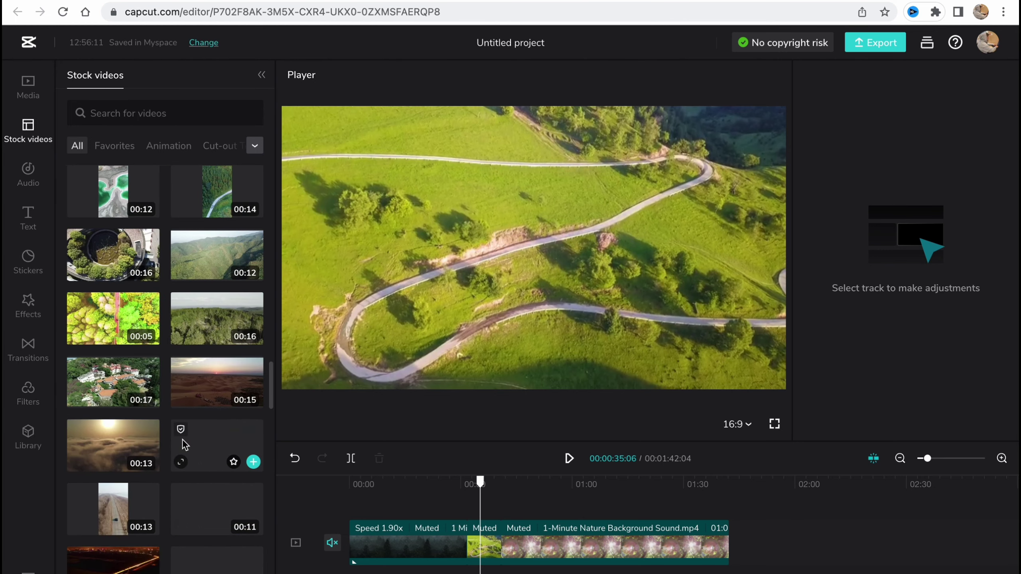
scroll(185, 445, "down", 10)
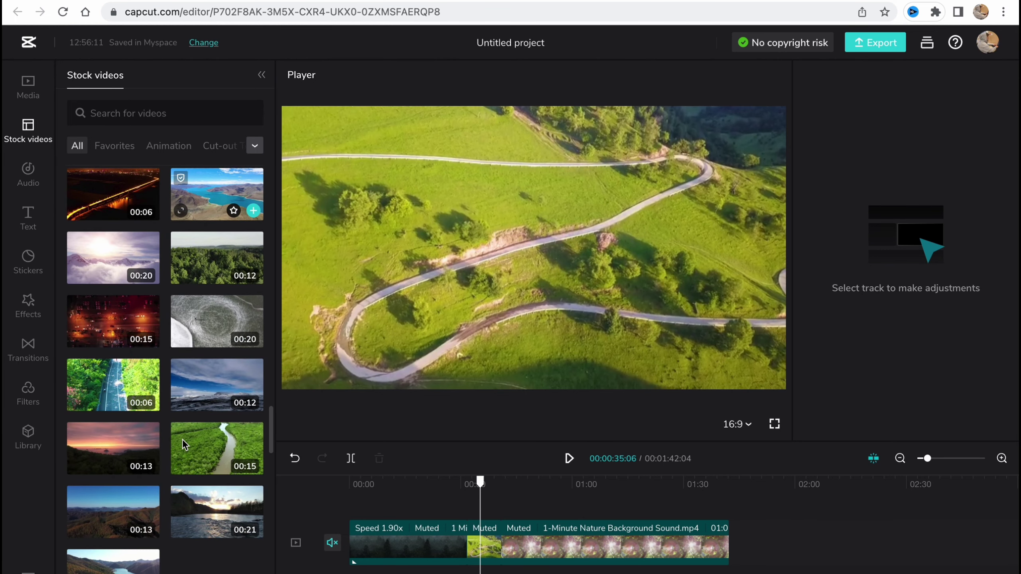
scroll(183, 444, "down", 10)
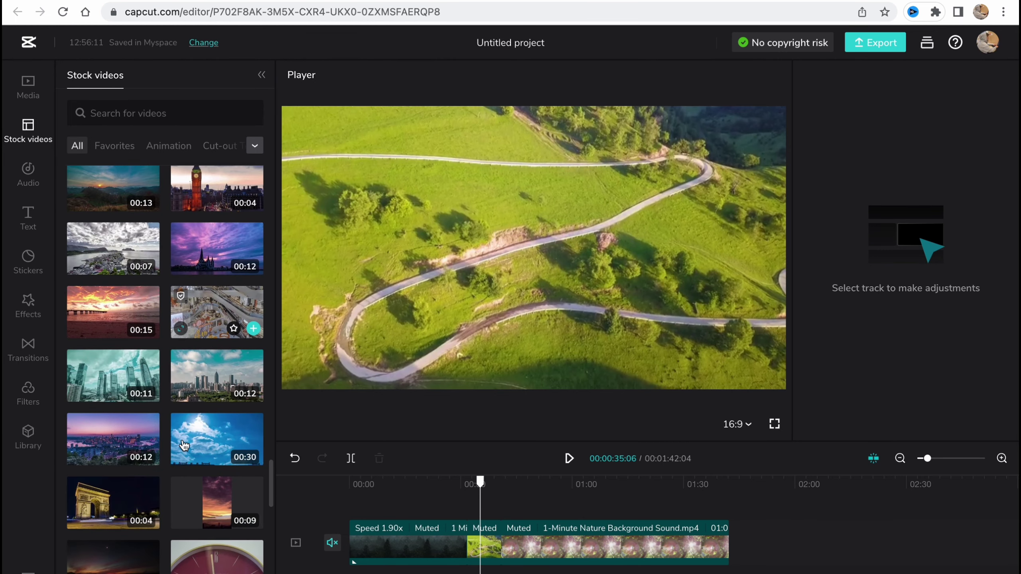
scroll(183, 444, "down", 1)
Add the city skyline stock clip after the road clip and preview it.
left_click_drag(111, 364, 506, 535)
left_click(507, 505)
key("space")
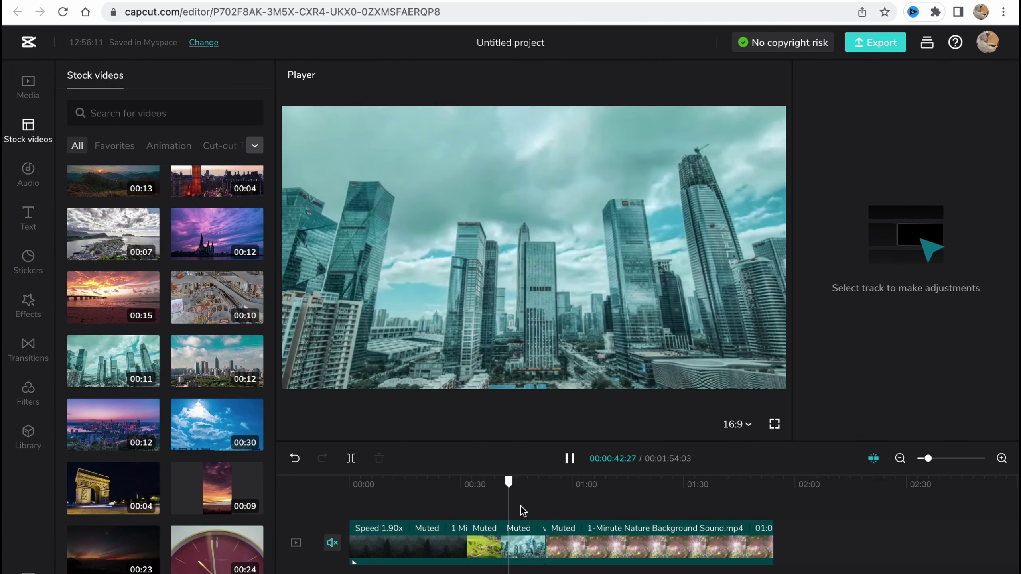
key("space")
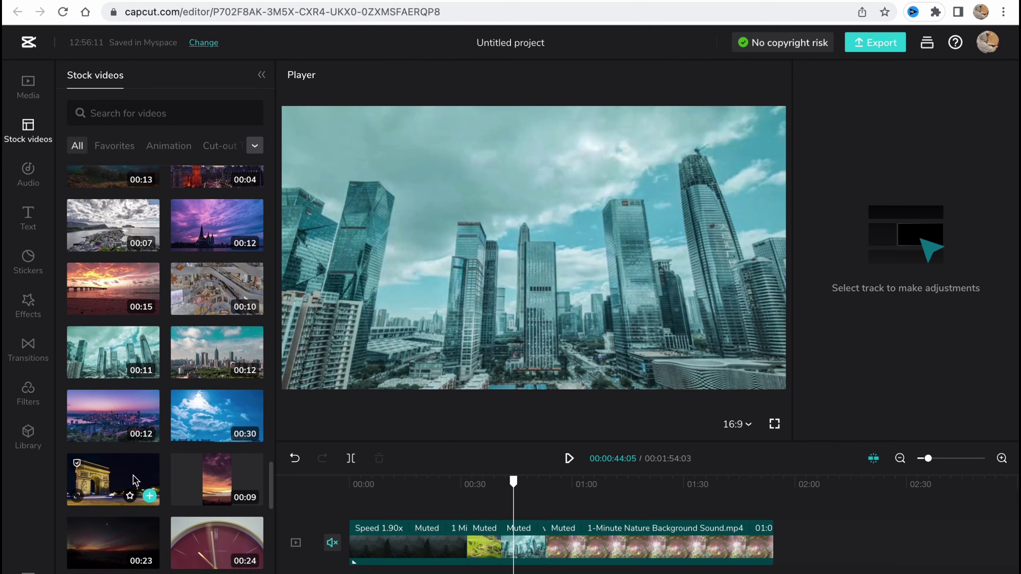
scroll(136, 477, "down", 5)
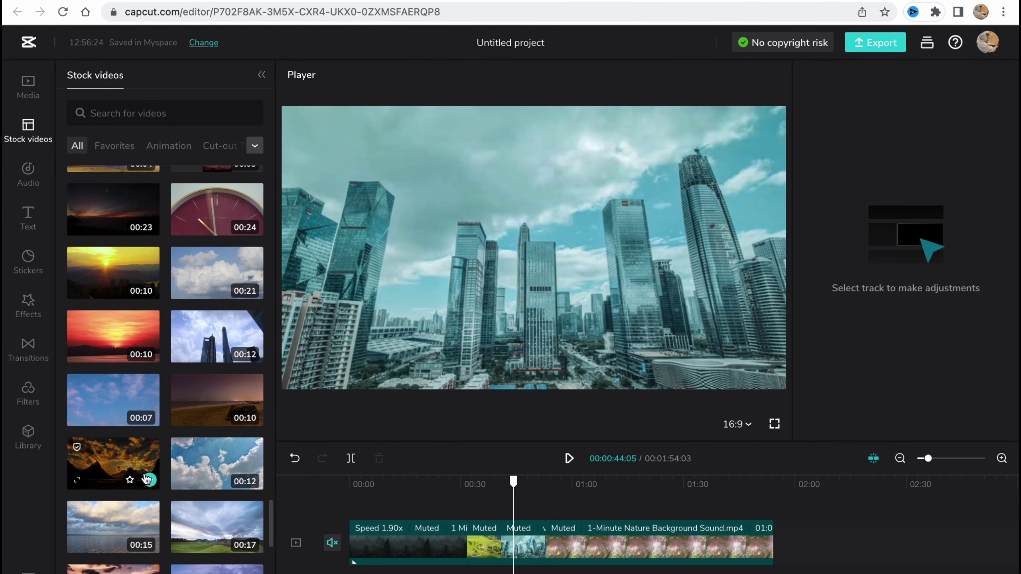
Browse the music tracks in the Audio library.
left_click(25, 177)
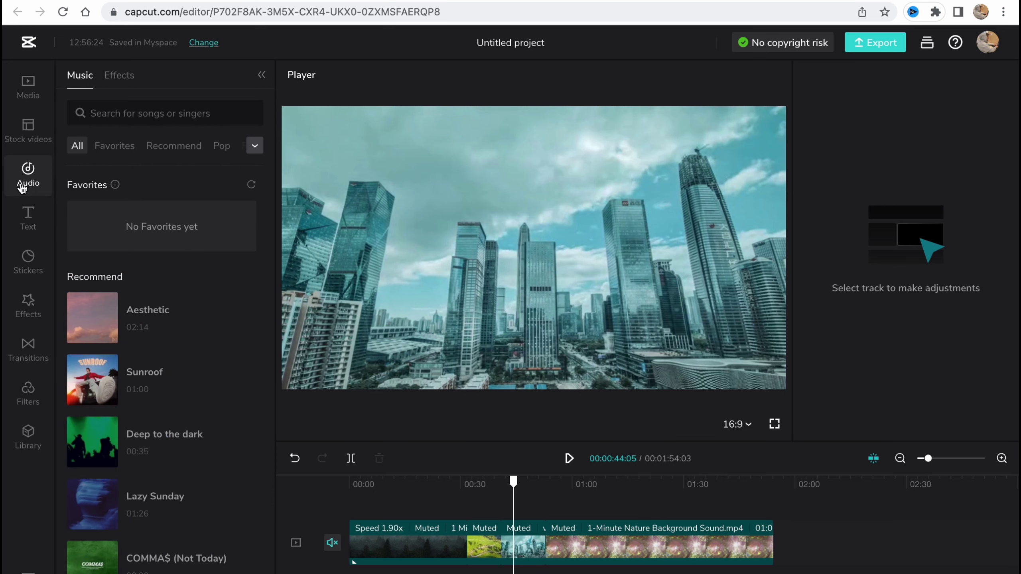
mouse_move(168, 390)
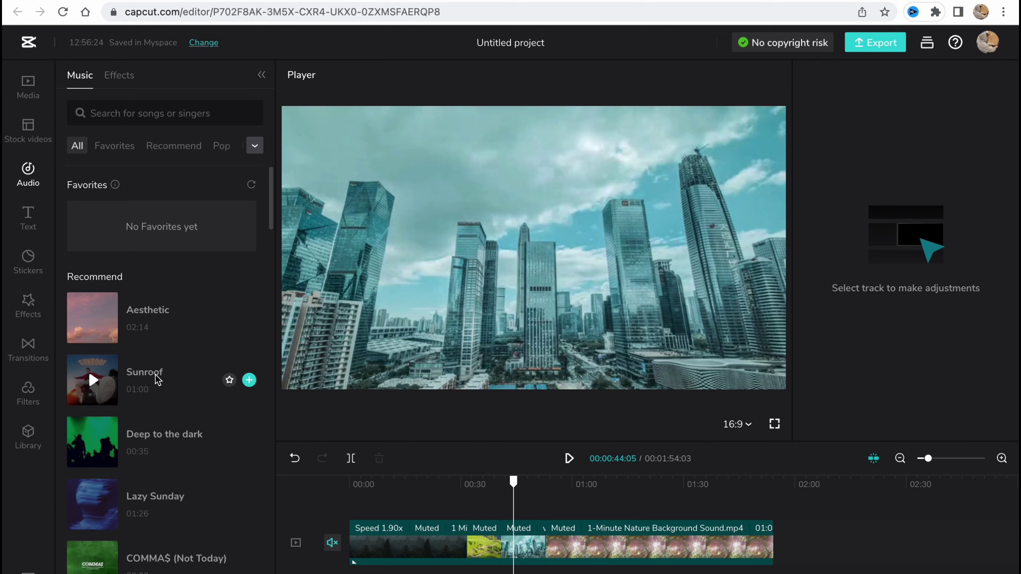
scroll(157, 380, "down", 6)
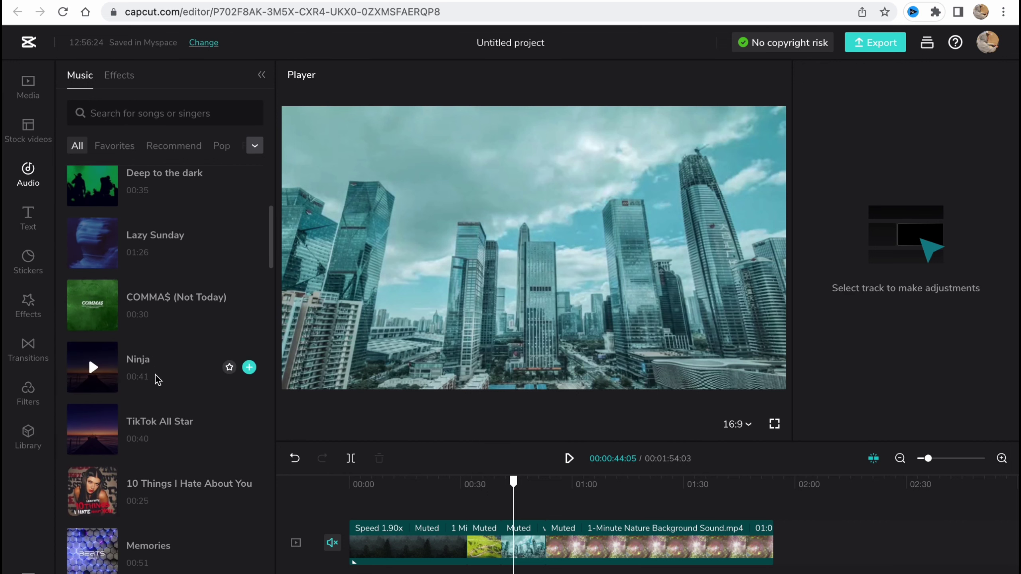
scroll(156, 380, "down", 6)
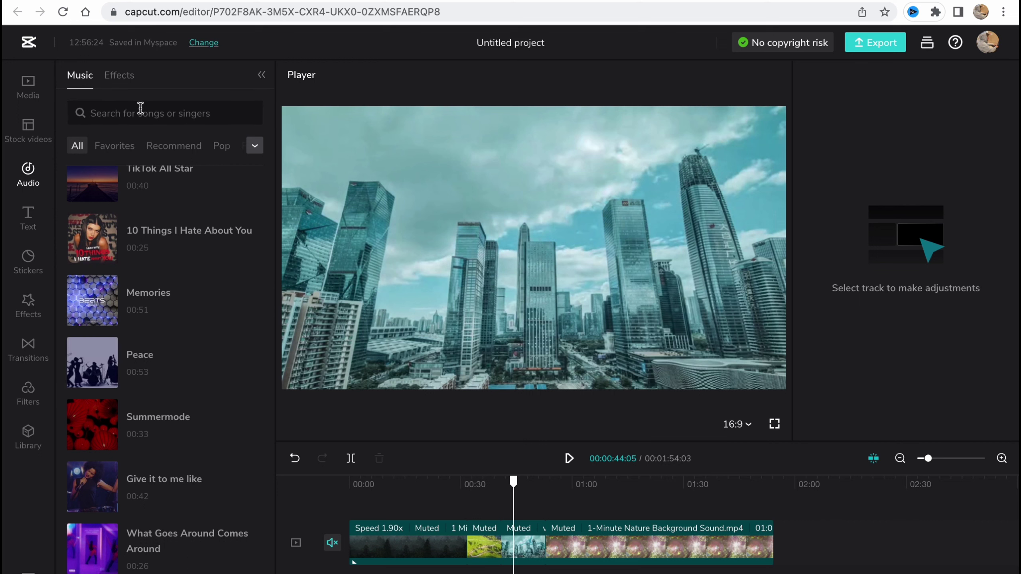
Preview the Cheering and applause sound effect and scroll the sound-effect list.
left_click(127, 77)
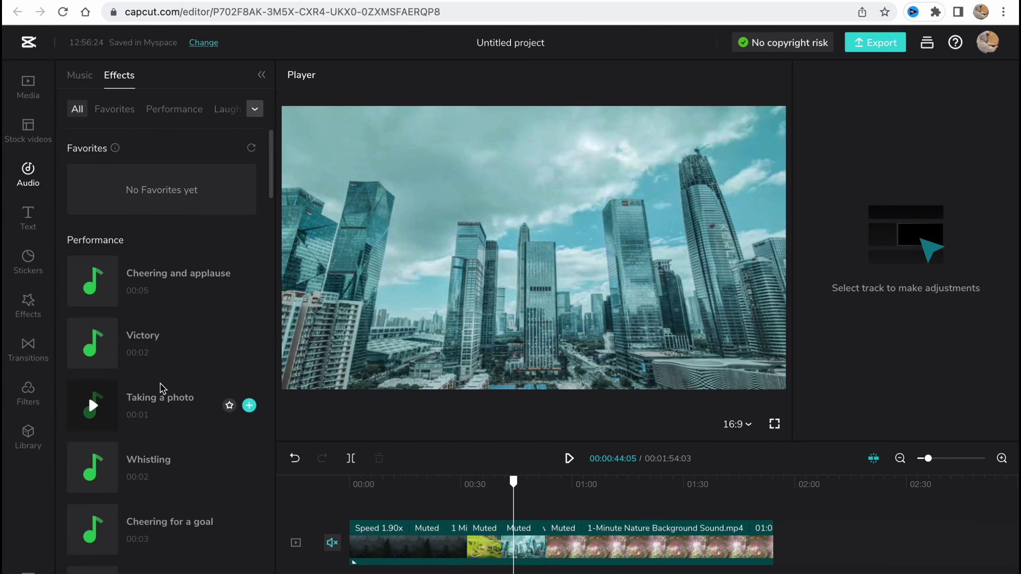
left_click(91, 284)
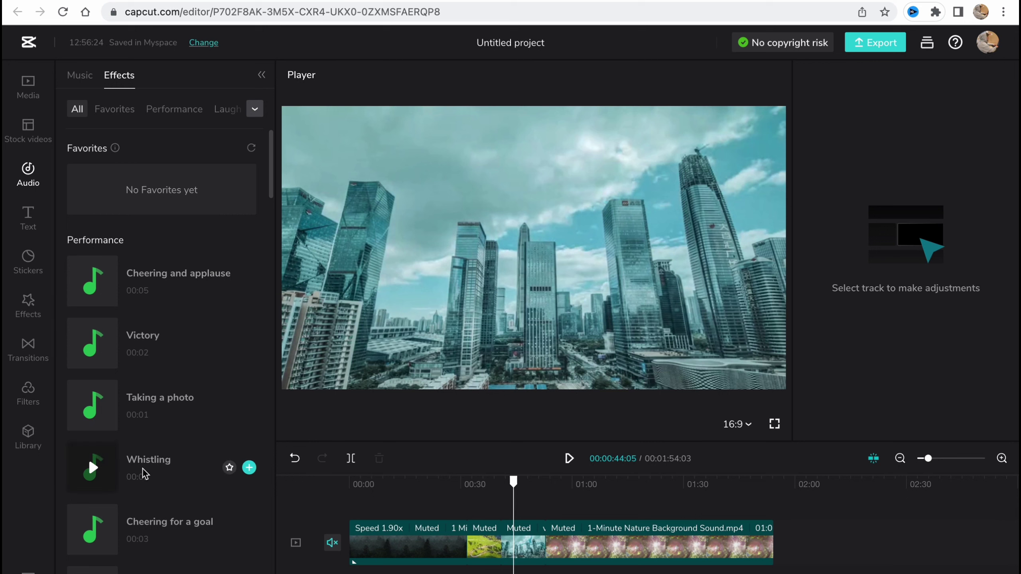
scroll(143, 469, "down", 3)
scroll(96, 491, "down", 3)
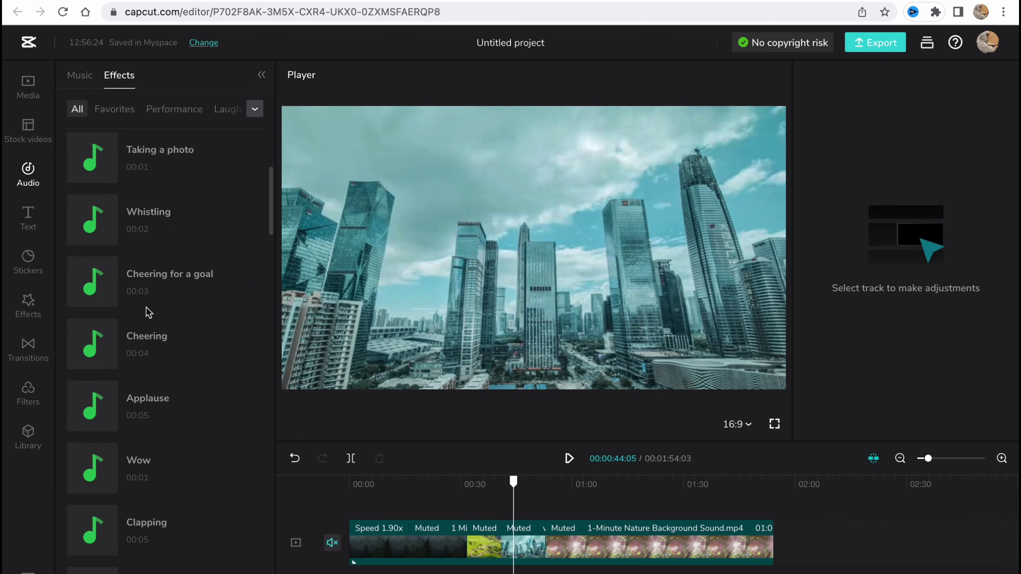
Add the Default text preset to the timeline and preview it around 0:05.
left_click(32, 224)
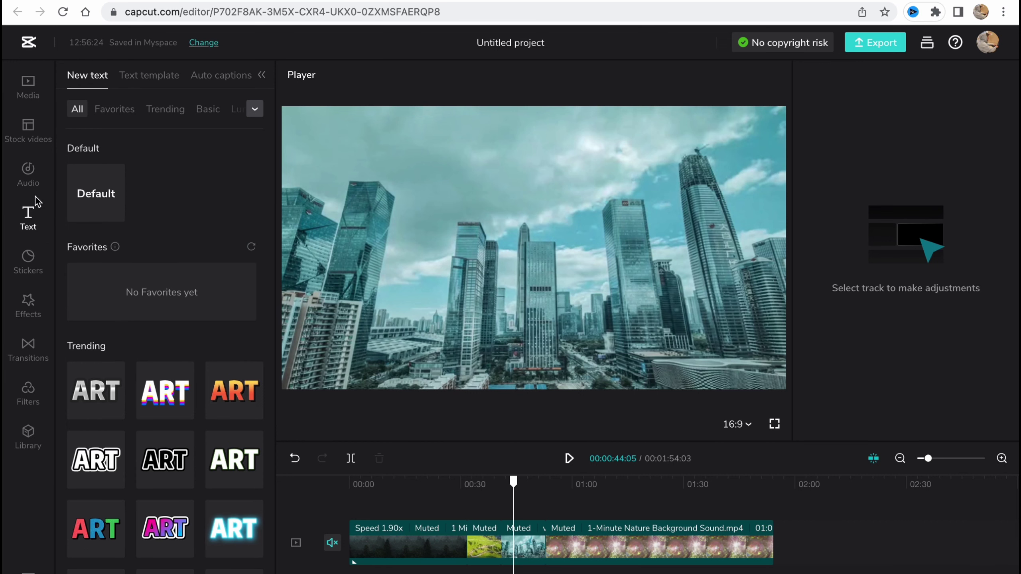
left_click_drag(104, 196, 373, 502)
left_click(370, 498)
key("space")
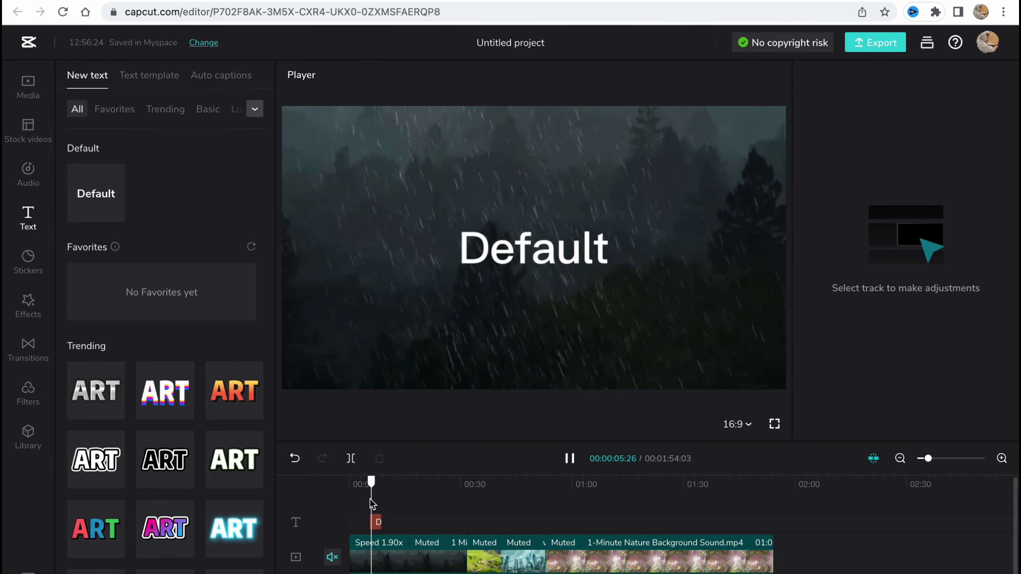
key("space")
Replace the Default text with 'HelperMan'.
left_click(540, 248)
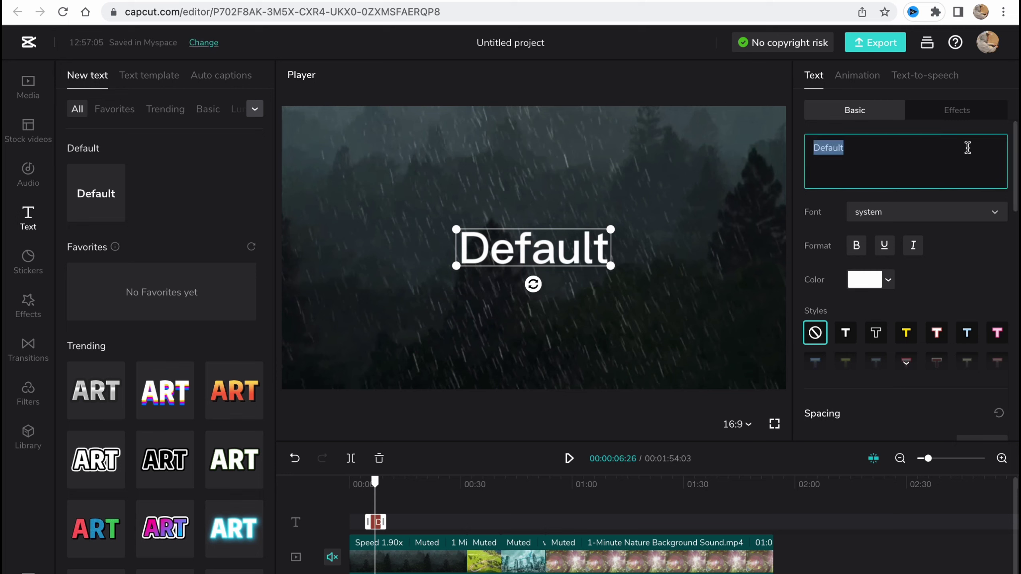
type("Py")
key("BackSpace")
key("ctrl+space")
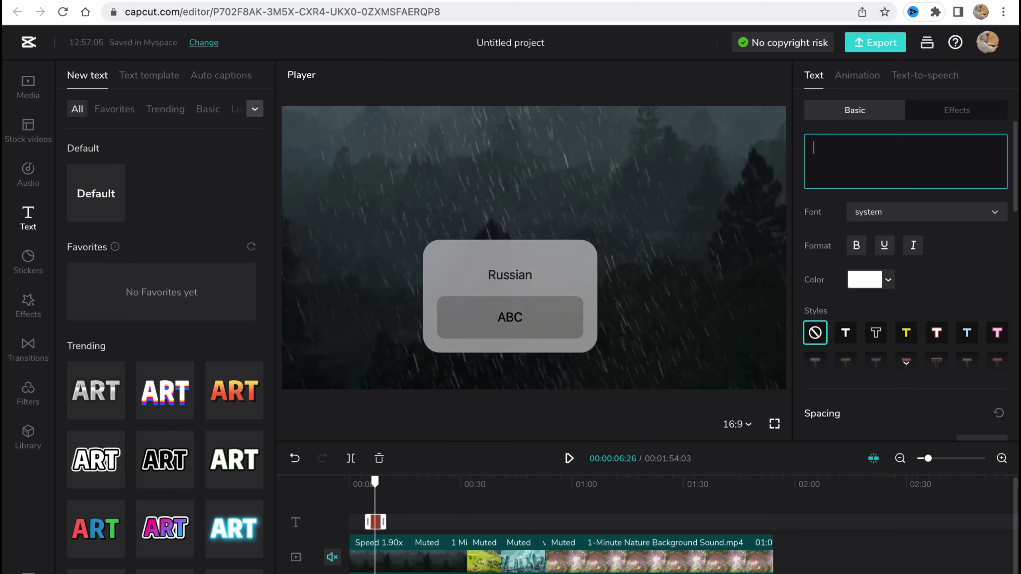
type("Helper")
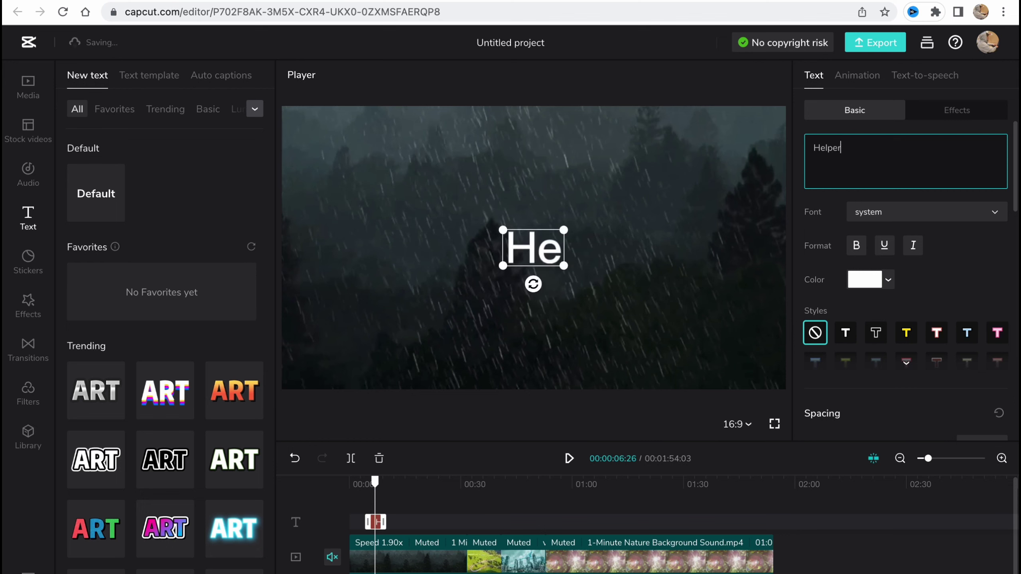
type("Man")
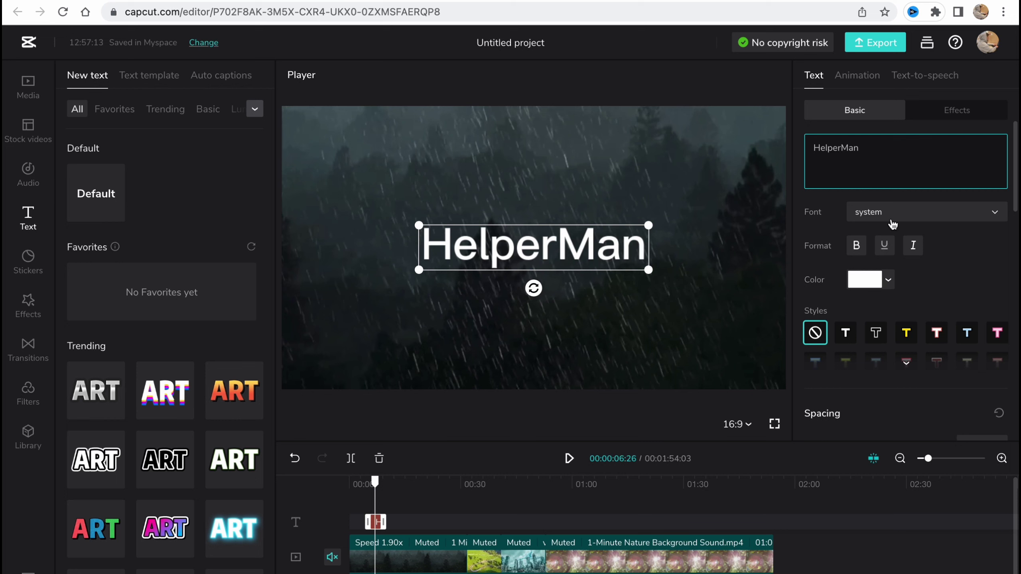
Apply the yellow-with-black-outline style preset to the HelperMan title and reset word spacing to 0.
left_click(905, 213)
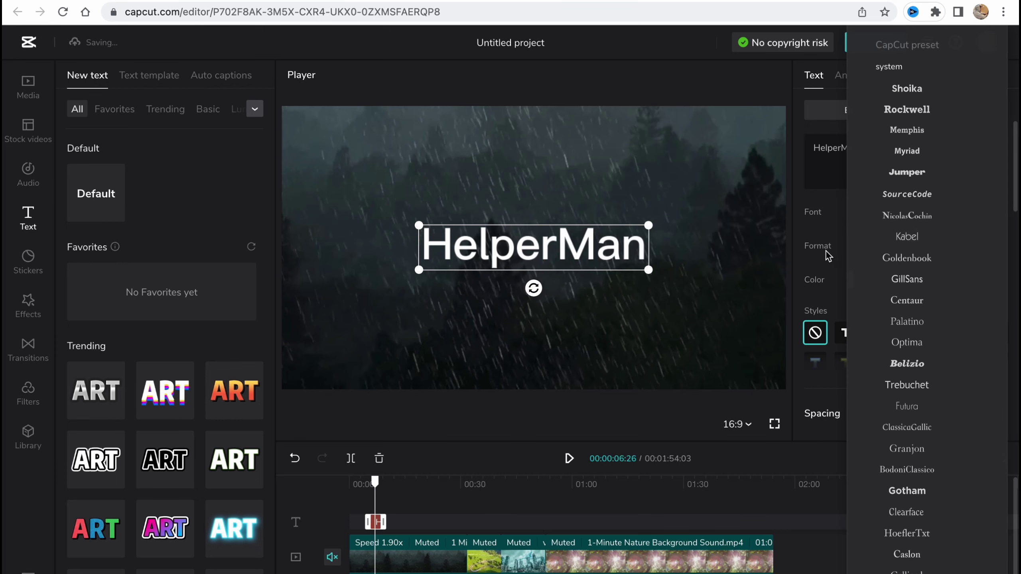
left_click(828, 271)
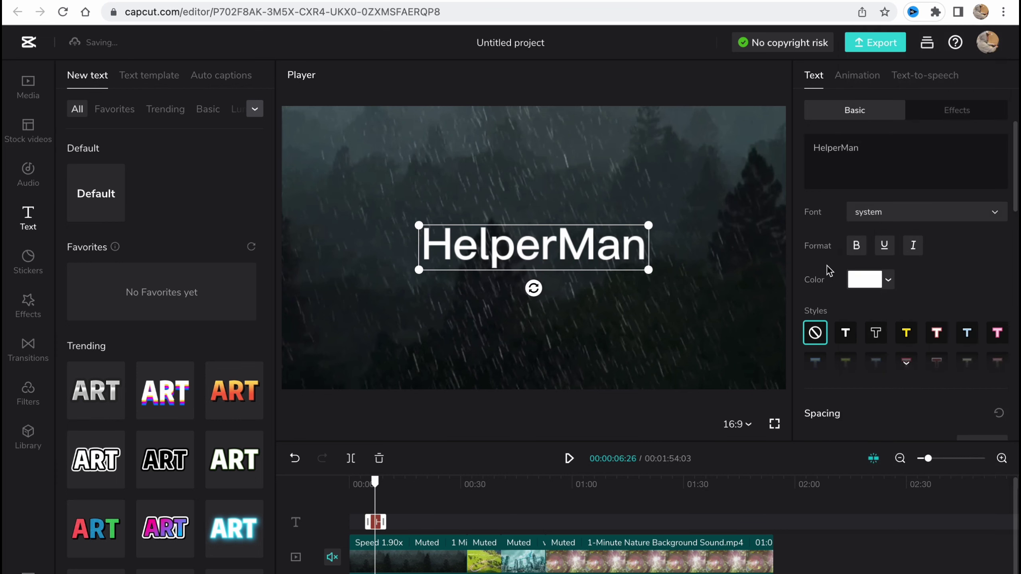
left_click(876, 340)
left_click(912, 335)
scroll(924, 337, "down", 3)
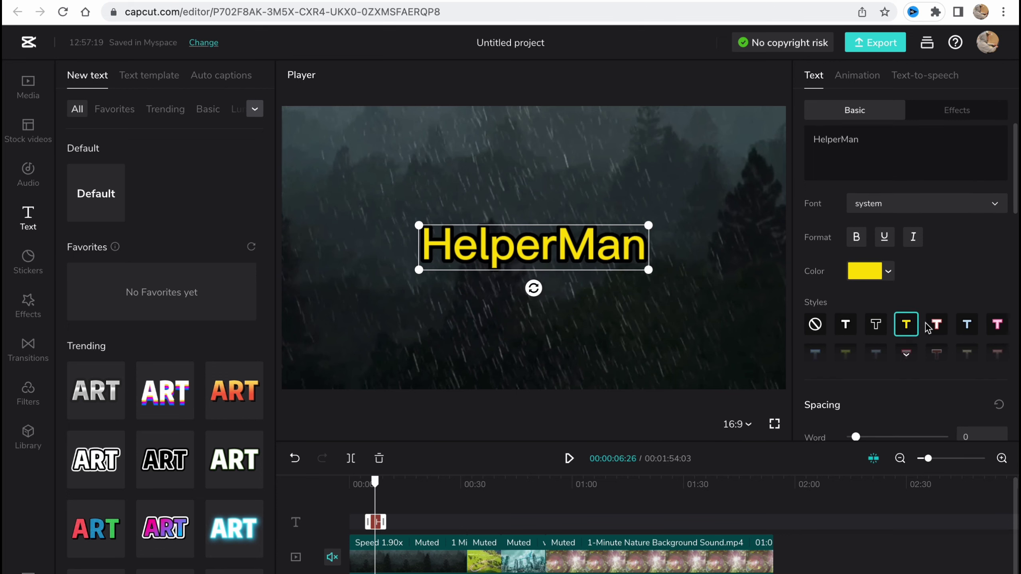
scroll(924, 323, "down", 3)
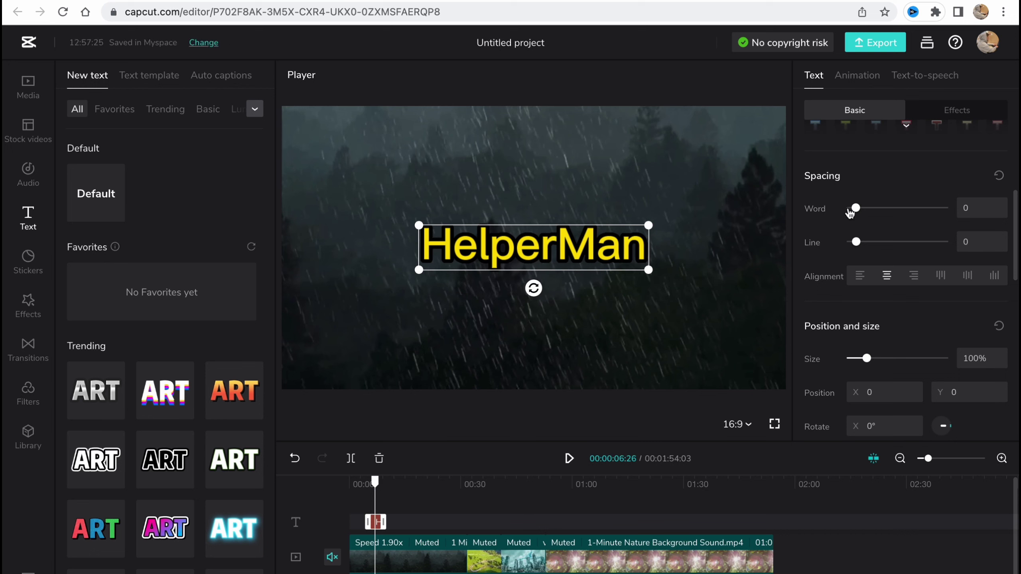
left_click_drag(878, 213, 856, 215)
scroll(907, 348, "down", 7)
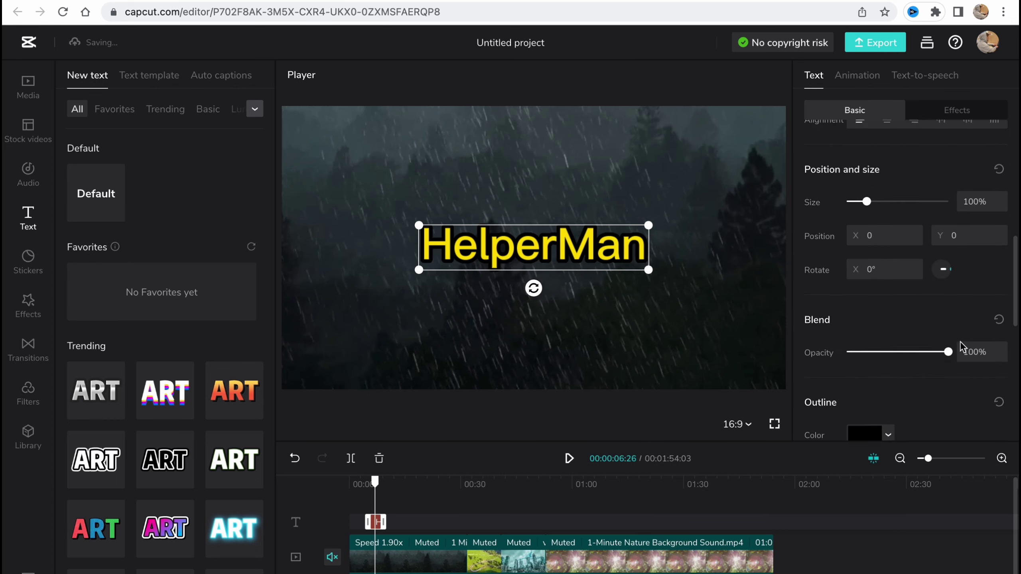
scroll(909, 328, "down", 4)
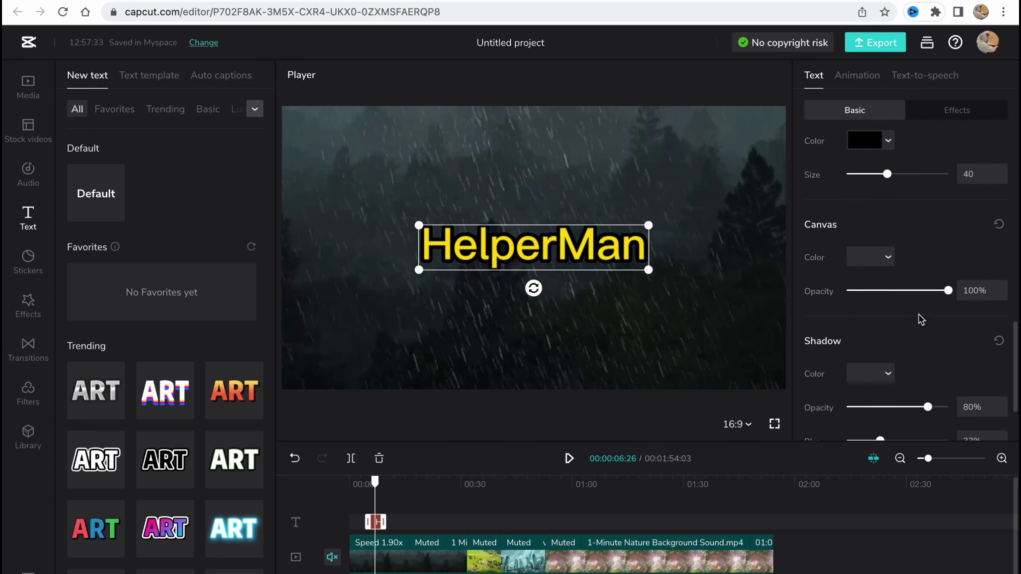
scroll(922, 322, "down", 1)
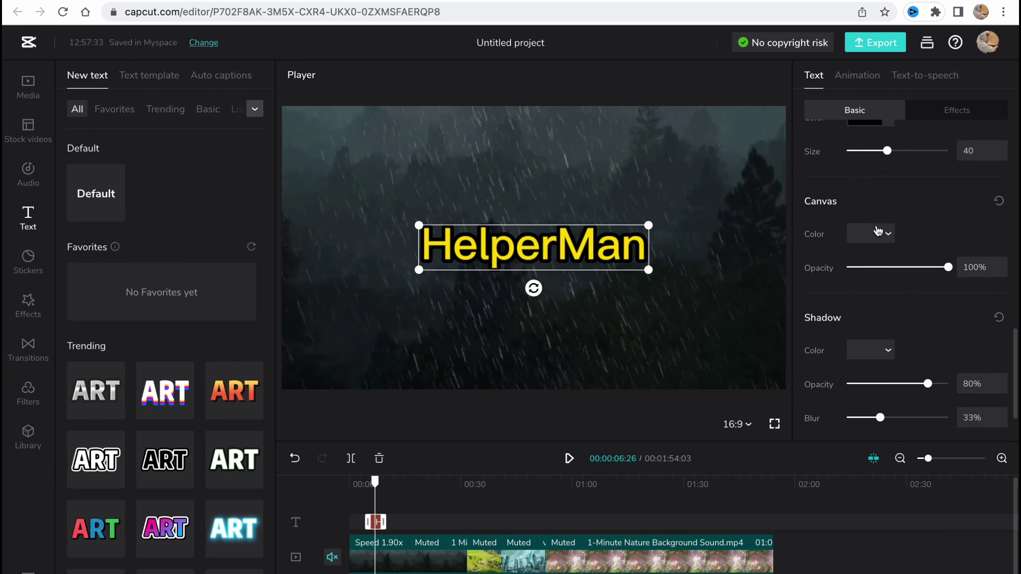
Apply the Hip-hop Man text-to-speech voice to the HelperMan title and play it back.
left_click(850, 80)
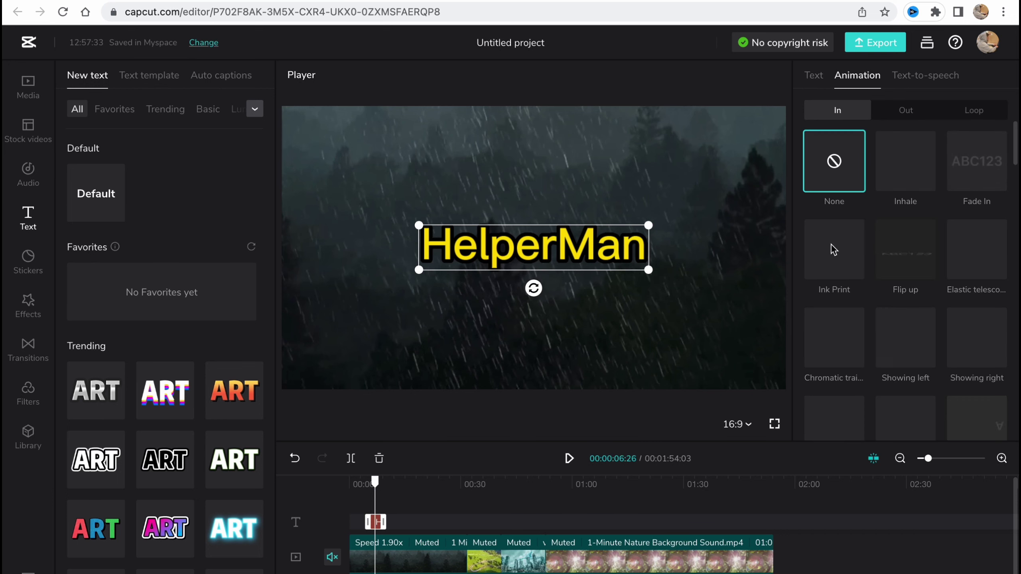
left_click(936, 76)
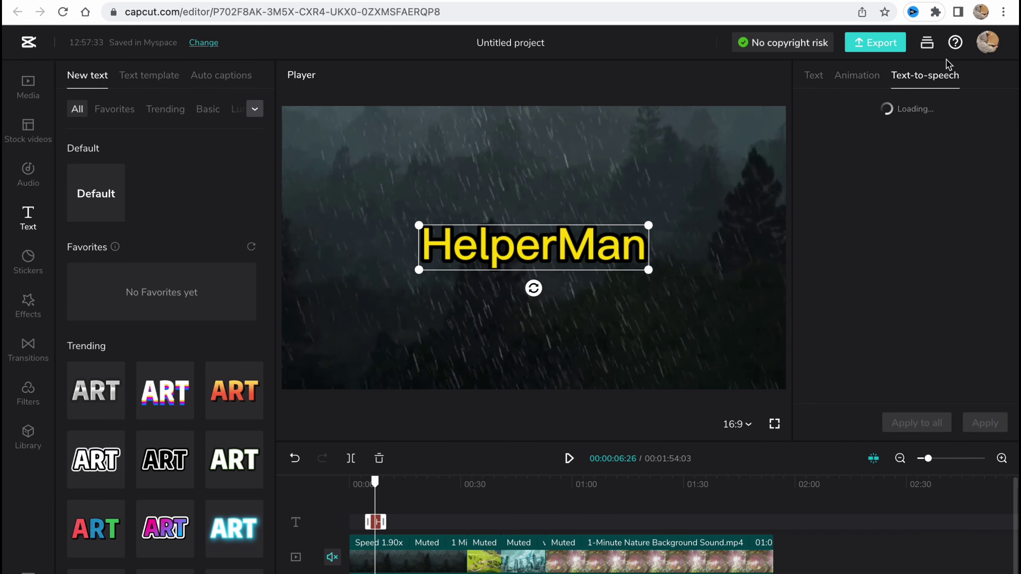
left_click(880, 177)
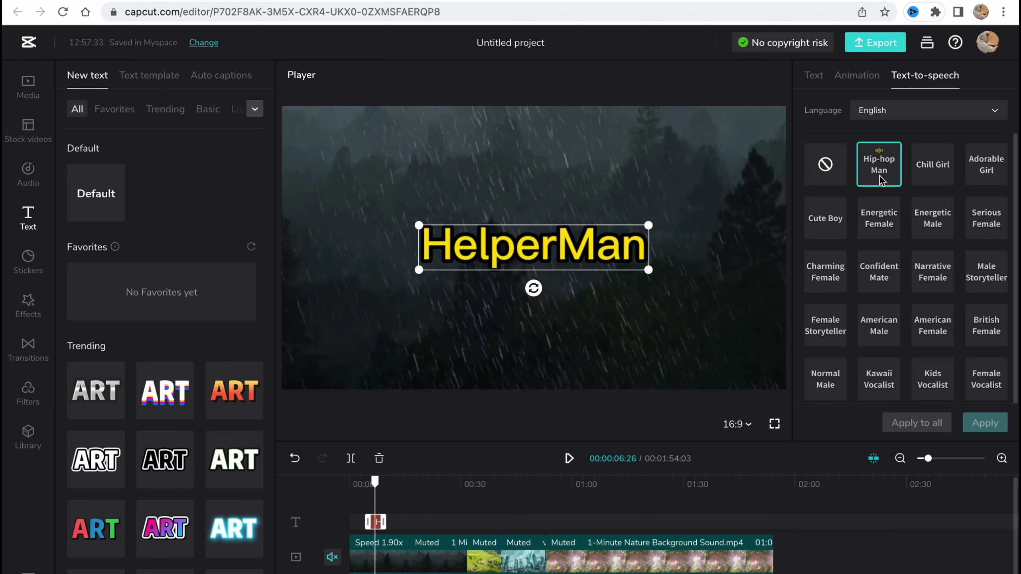
left_click(980, 422)
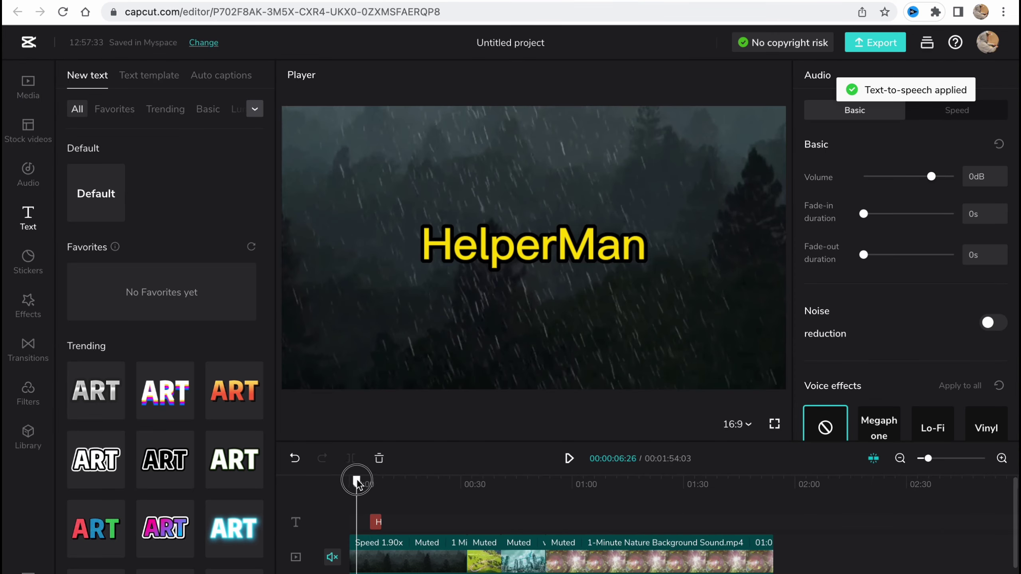
left_click_drag(356, 478, 361, 480)
key("space")
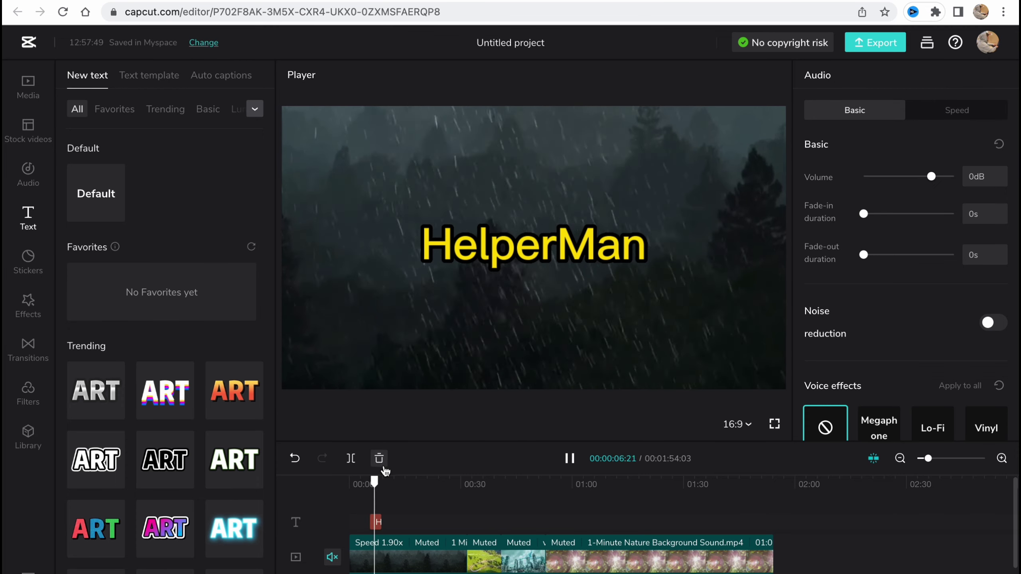
key("space")
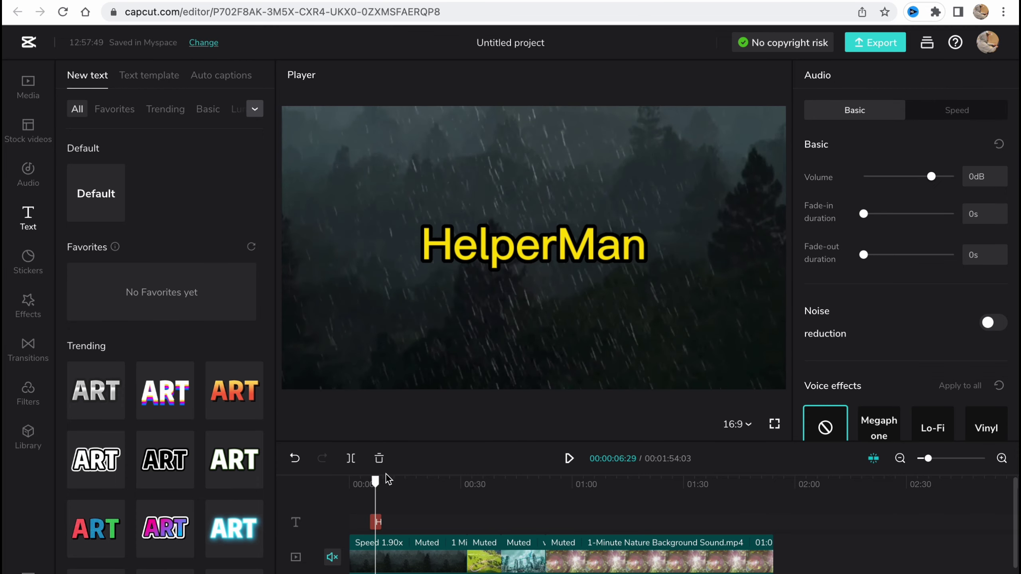
Drag the walking cat sticker onto the timeline near the 18-second mark and preview it.
left_click(16, 267)
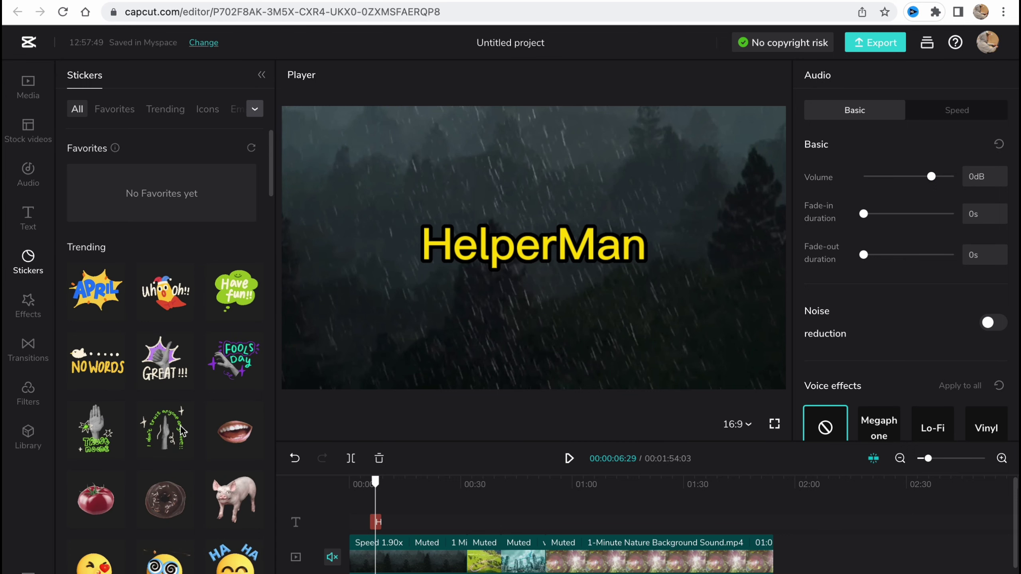
scroll(183, 431, "down", 5)
scroll(161, 282, "up", 5)
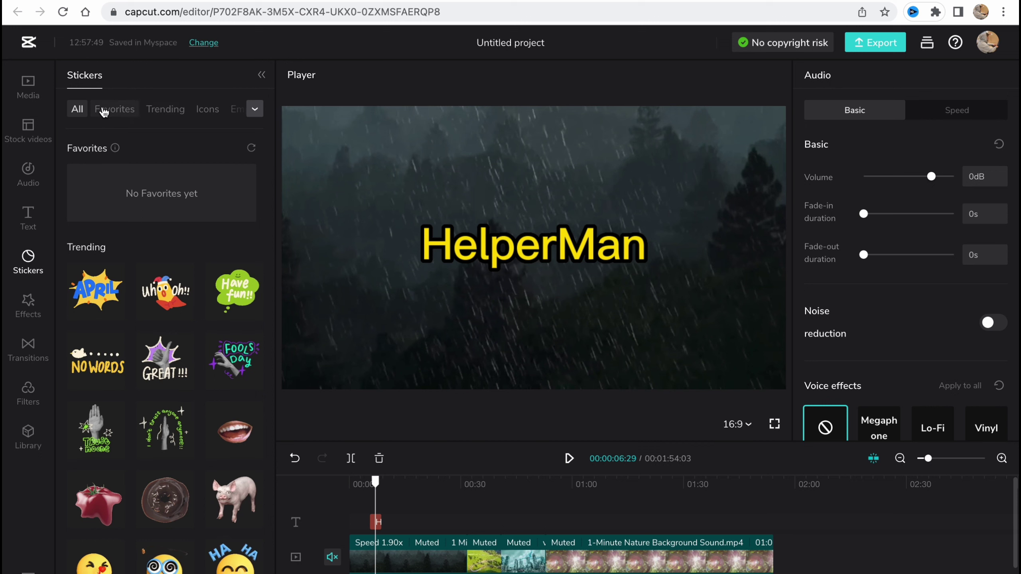
scroll(148, 319, "down", 7)
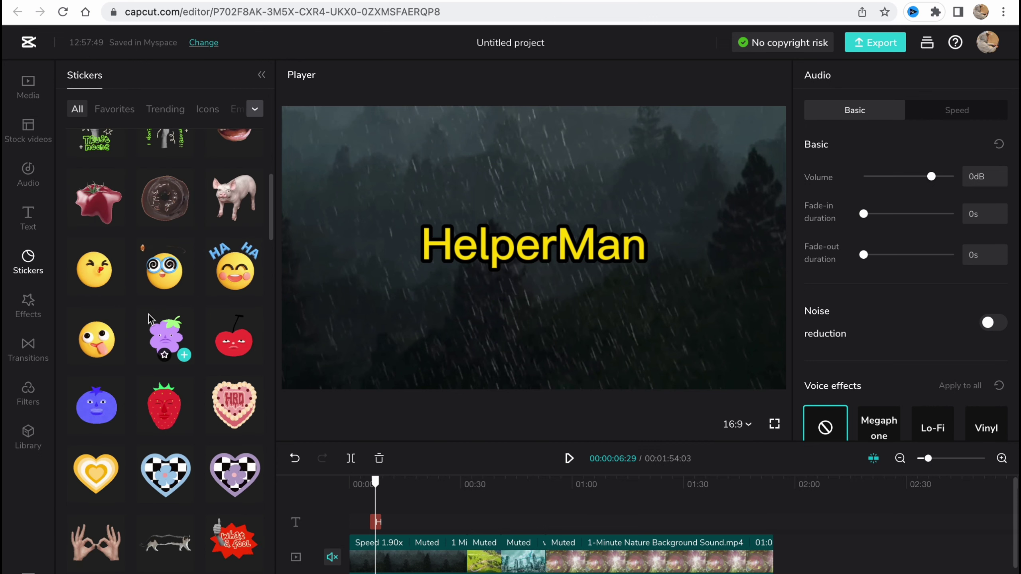
scroll(175, 448, "down", 2)
scroll(187, 382, "down", 1)
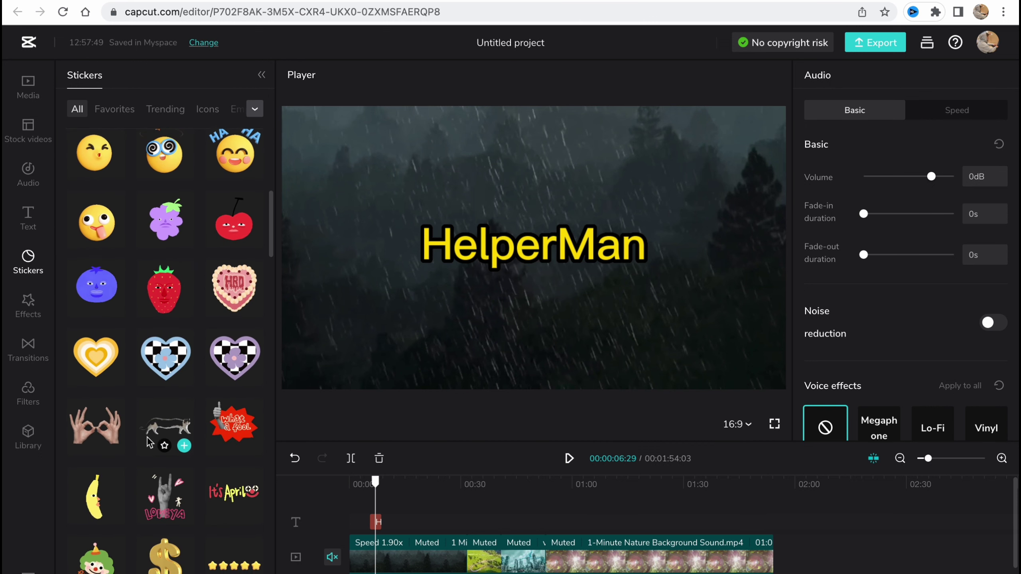
left_click_drag(187, 374, 427, 525)
left_click(421, 498)
key("space")
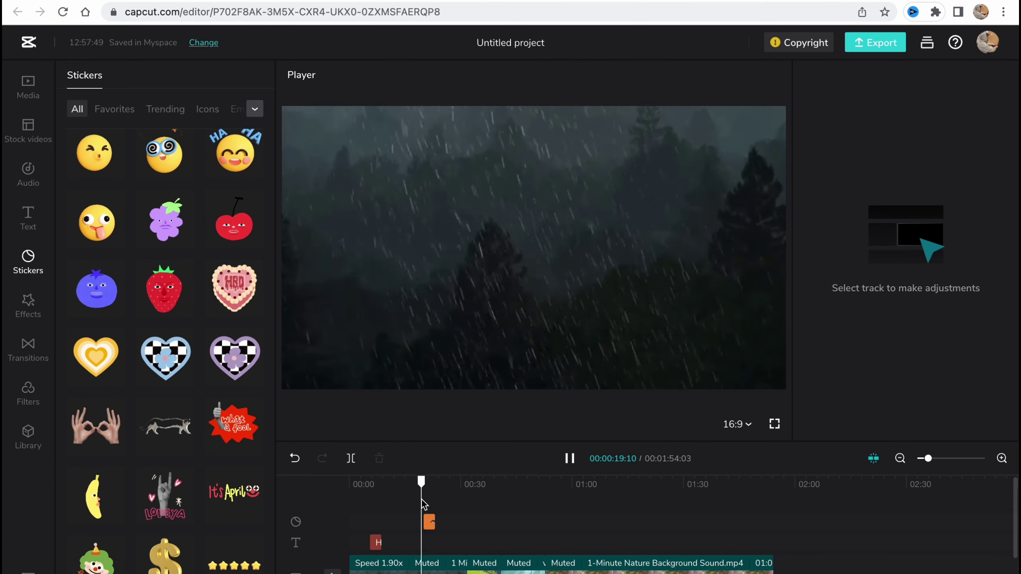
Enlarge the cat sticker to 144% and shift it slightly lower to Y -10.
left_click(592, 305)
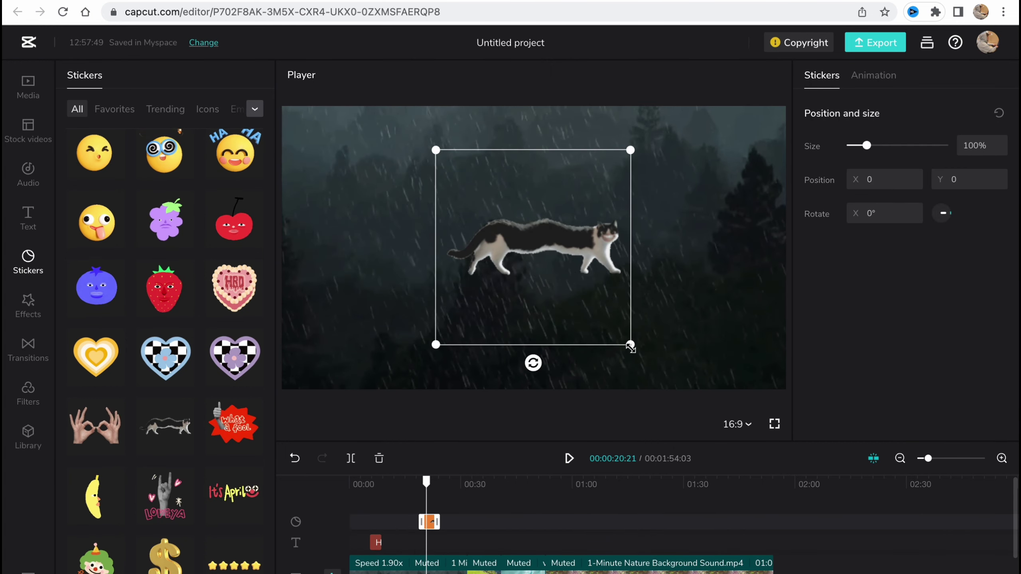
left_click_drag(628, 344, 713, 405)
mouse_move(619, 266)
left_mouse_down()
mouse_move(619, 295)
mouse_move(623, 277)
left_mouse_up()
left_click(29, 306)
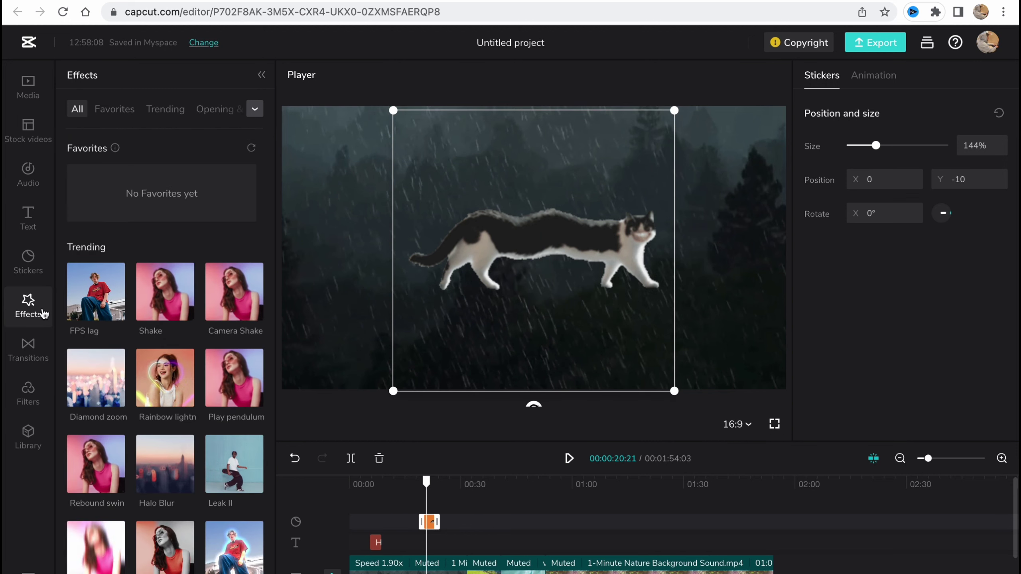
Add the Shake effect to the timeline and play it back to preview.
left_click(608, 522)
key("space")
left_click(149, 278)
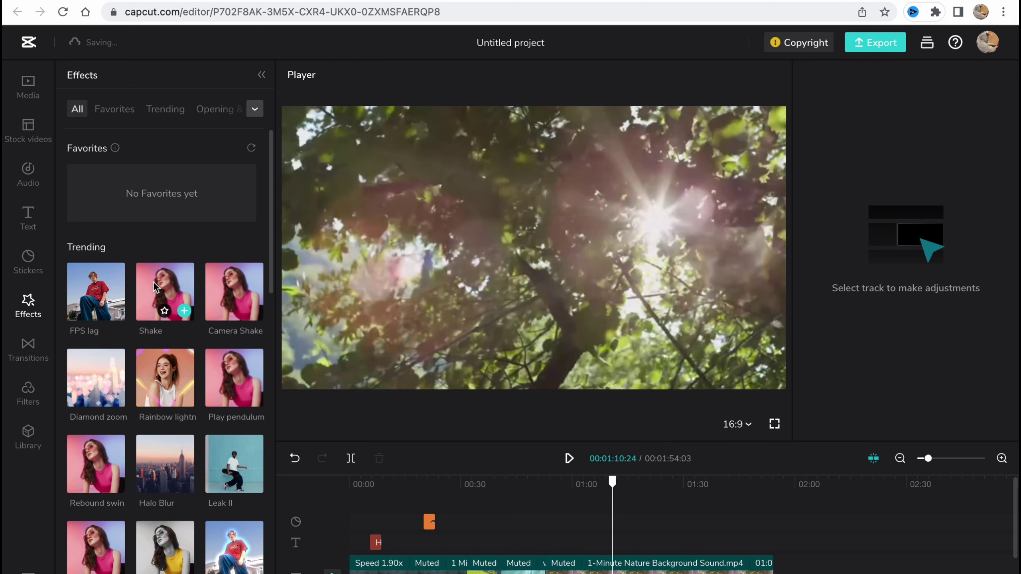
left_click_drag(149, 278, 635, 561)
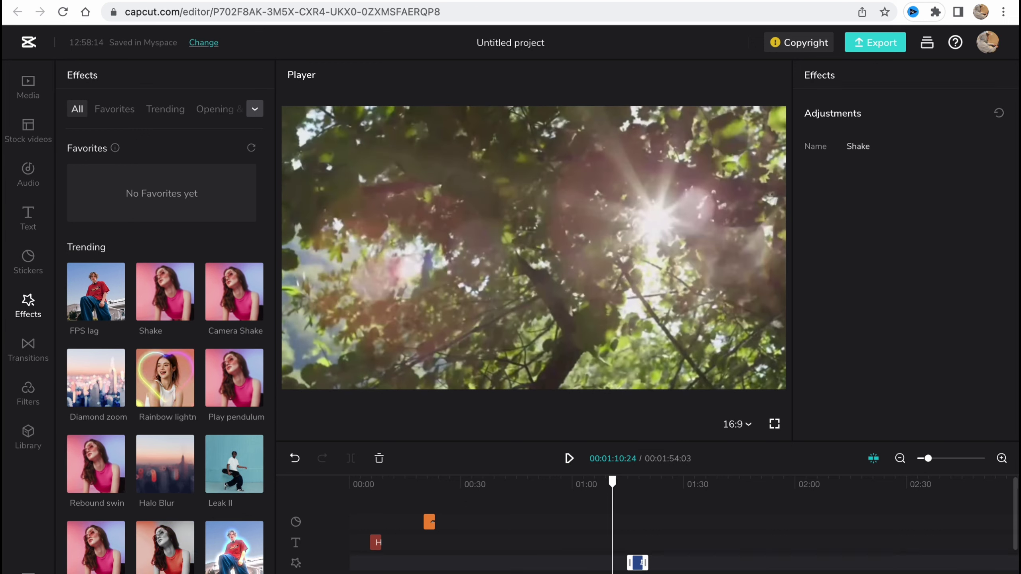
key("space")
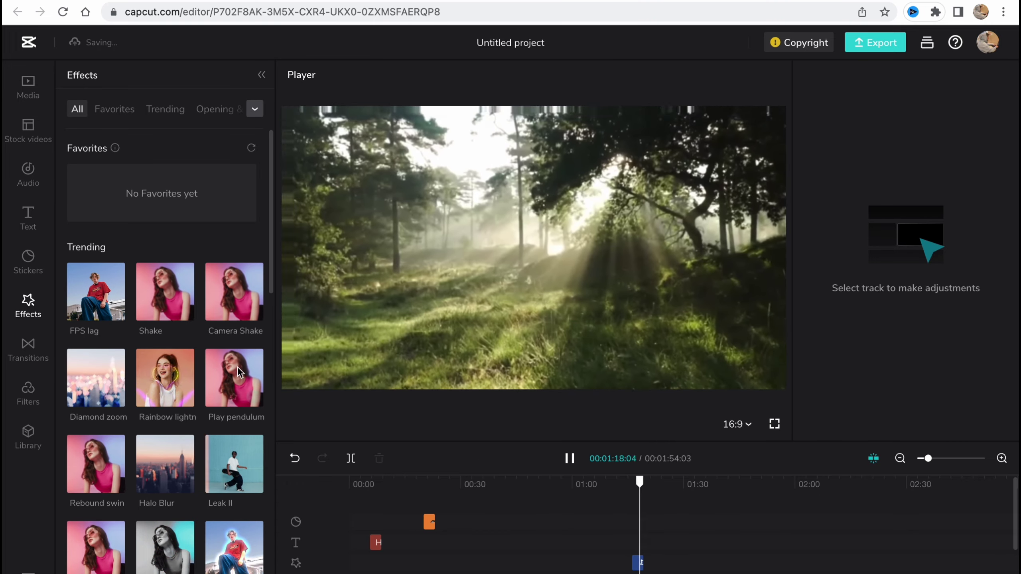
key("space")
Place the Chromo-zoom effect on the timeline near 0:50 and preview it.
scroll(515, 515, "down", 5)
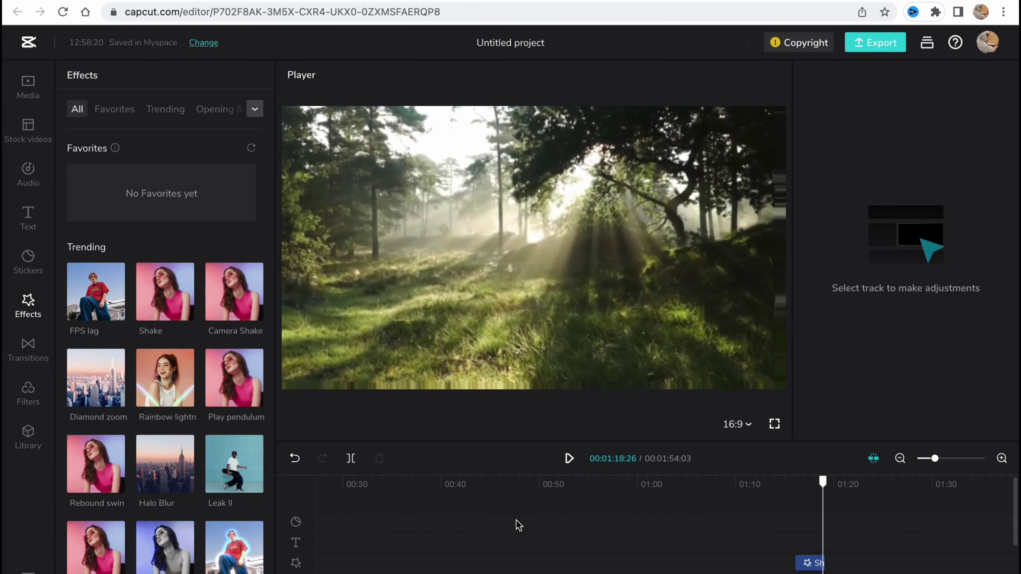
scroll(137, 402, "down", 8)
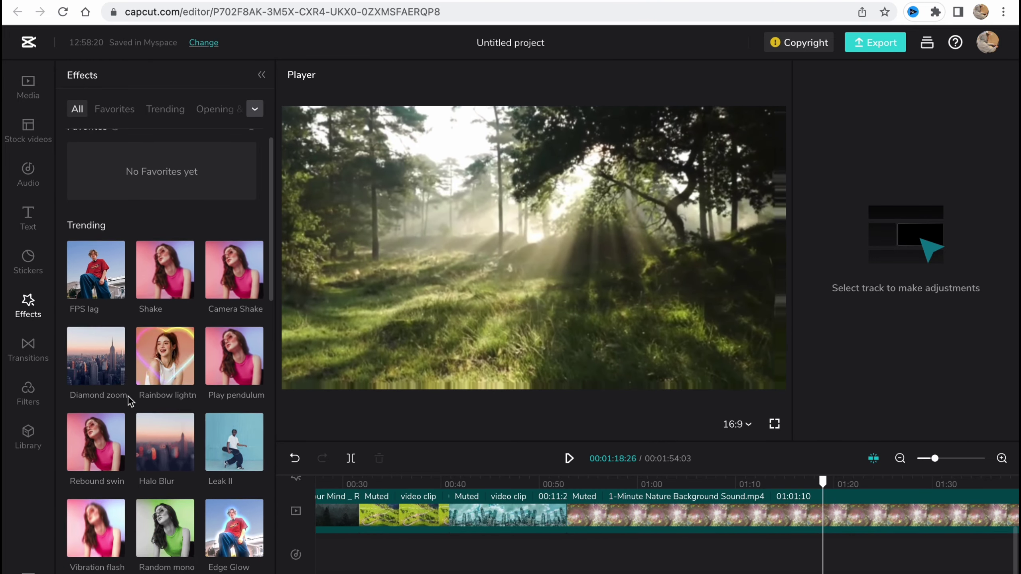
scroll(165, 402, "up", 2)
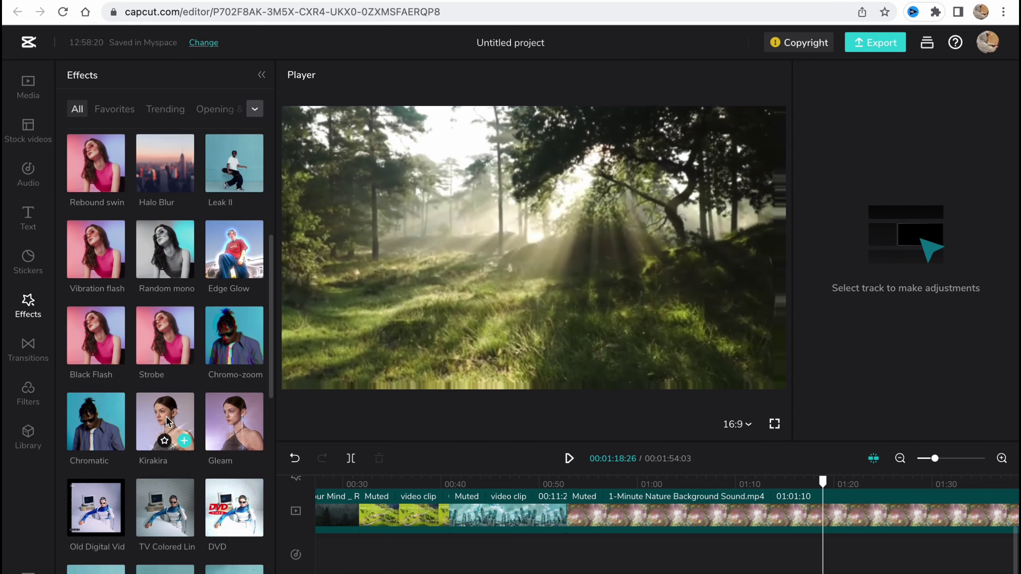
left_click_drag(244, 372, 558, 543)
left_click(548, 504)
key("space")
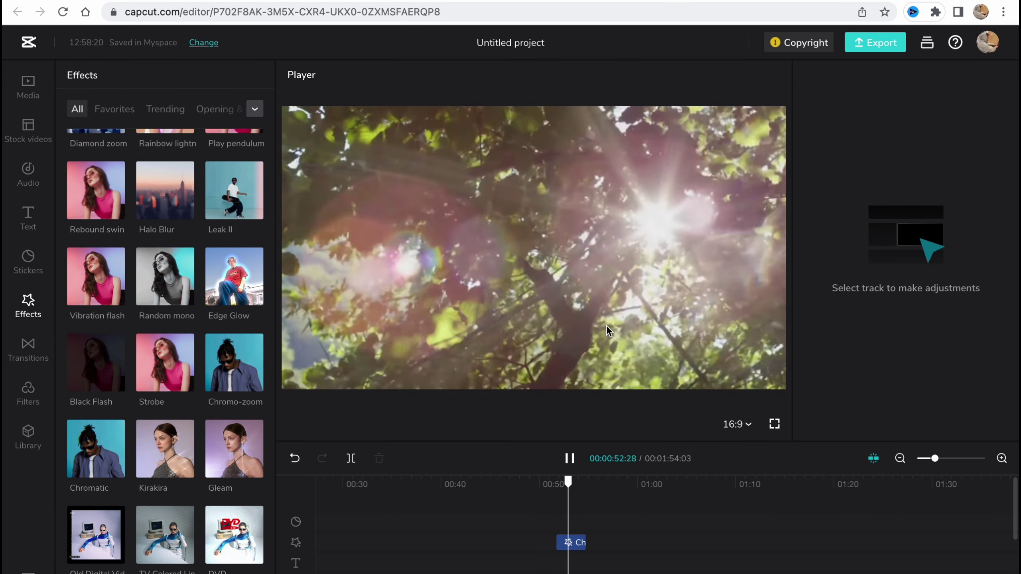
key("space")
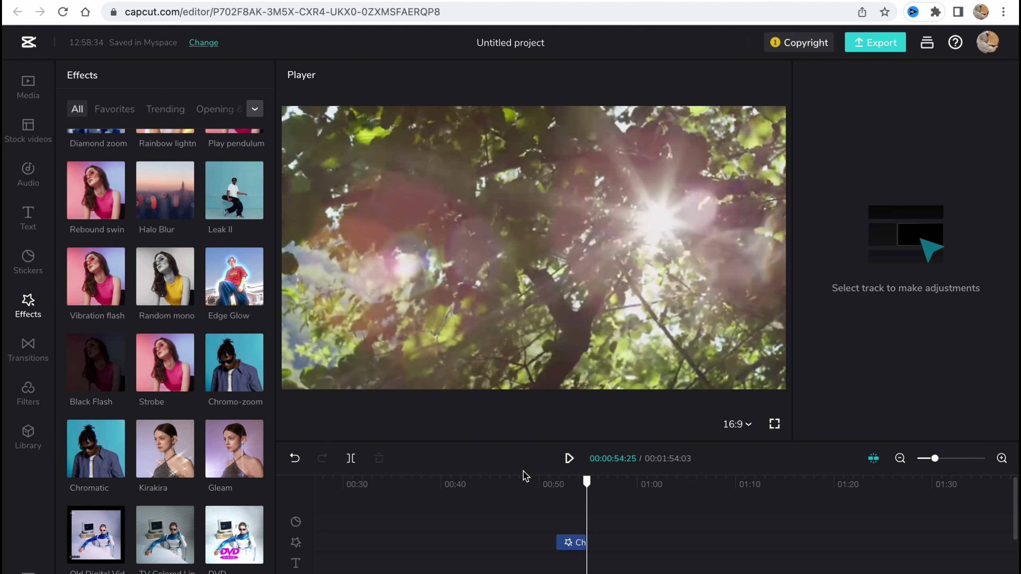
Review the Copyright overview for the cat sticker and Chromo-zoom effect, then show Transitions.
left_click(801, 48)
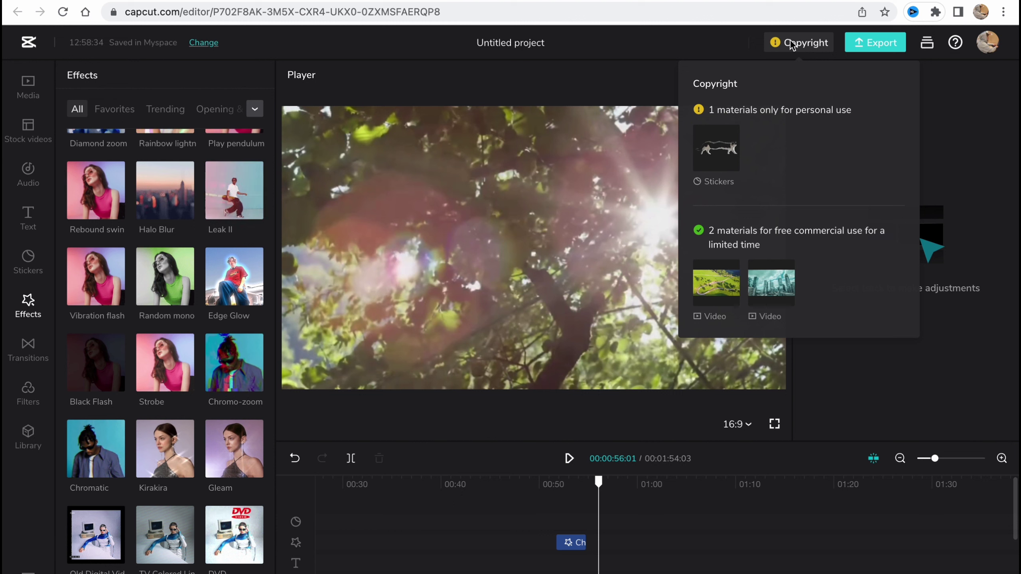
left_click(715, 156)
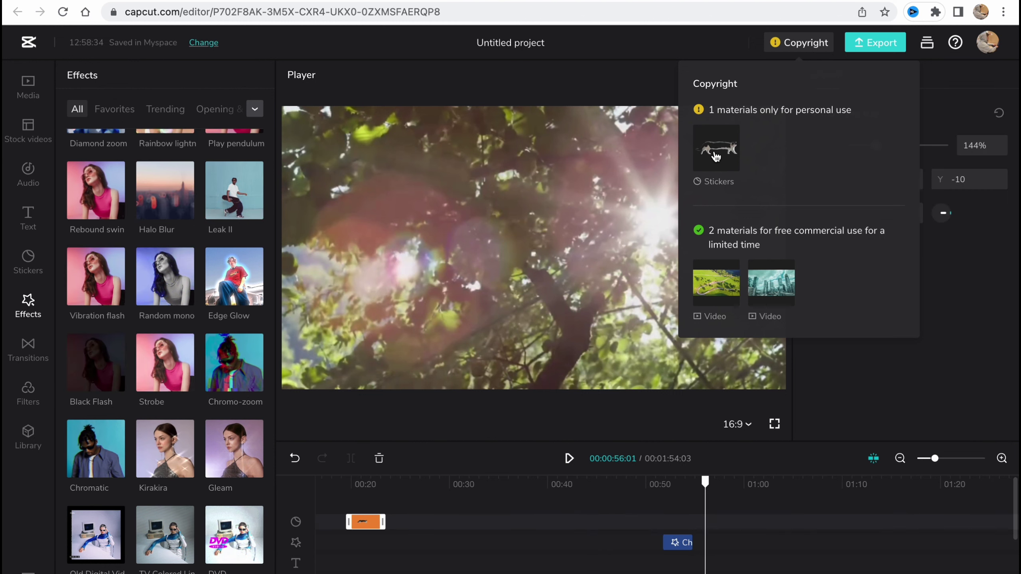
left_click(688, 542)
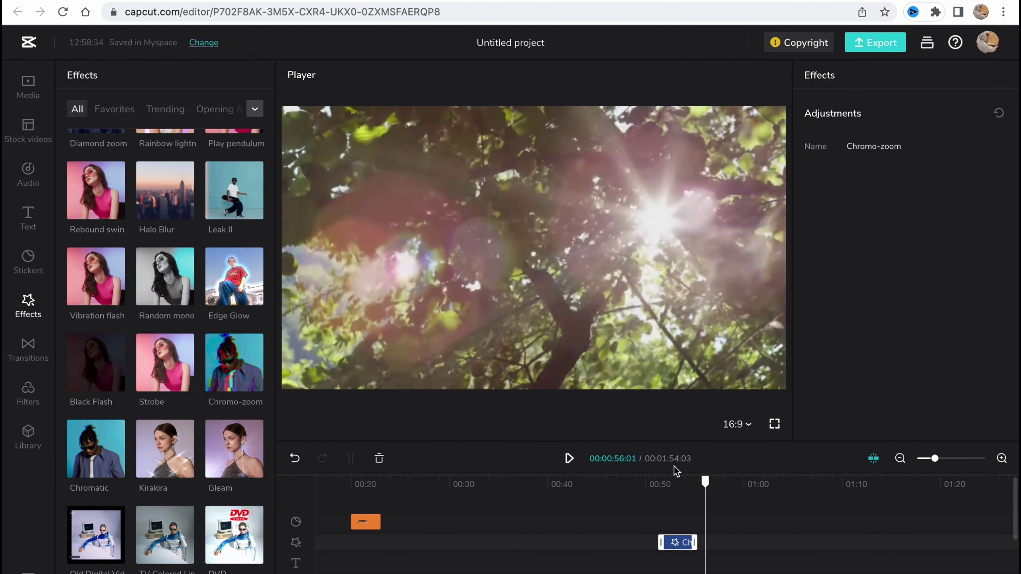
left_click(798, 43)
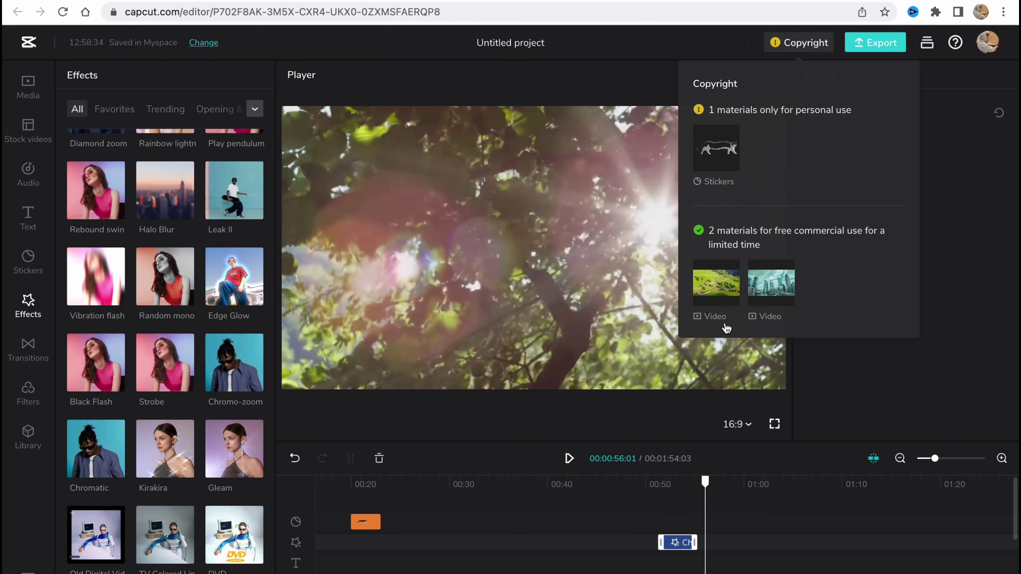
left_click(13, 354)
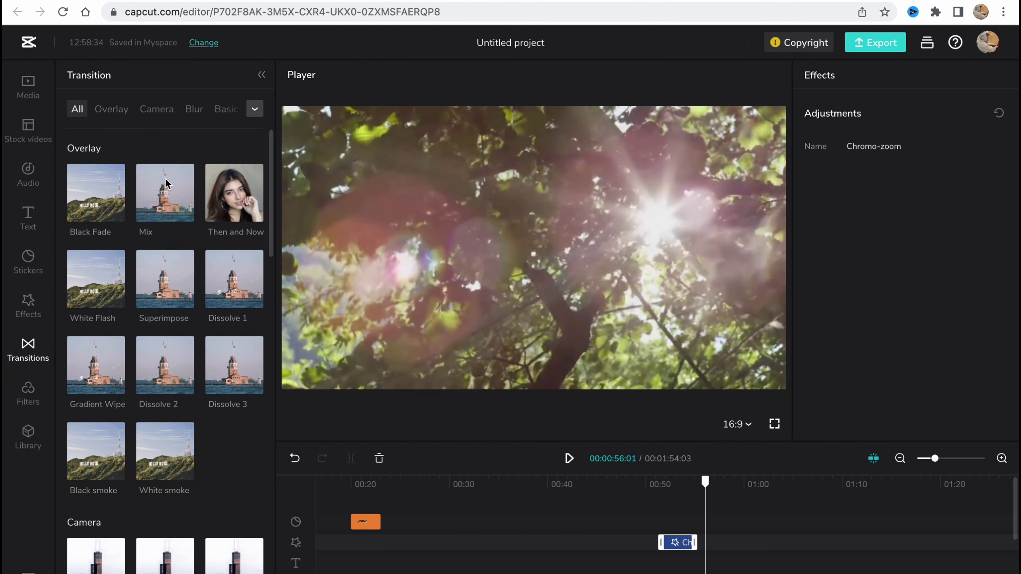
Drop a Camera transition at the 0:30 junction of the forest and road clips and preview it.
scroll(212, 440, "down", 5)
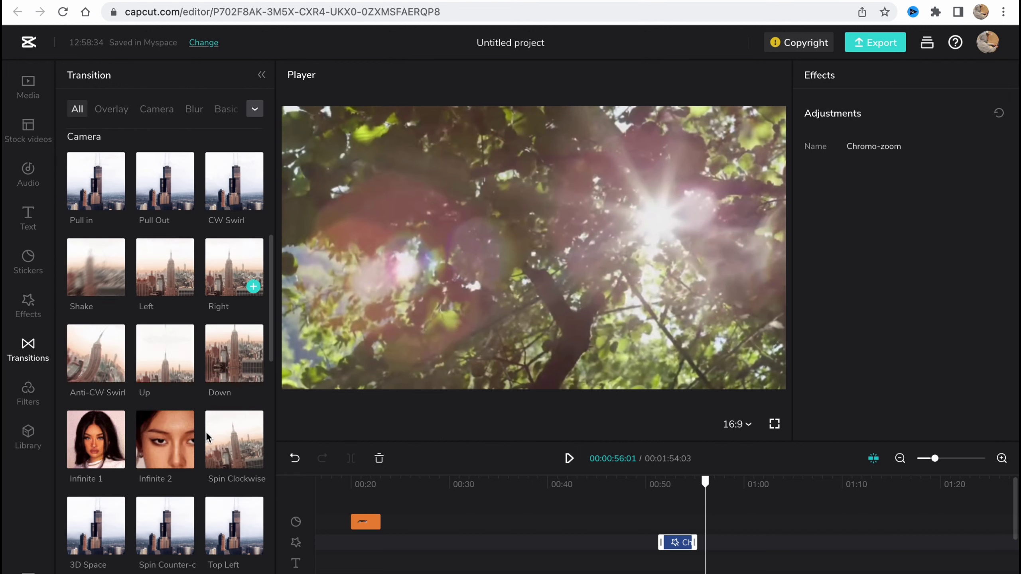
scroll(206, 437, "down", 5)
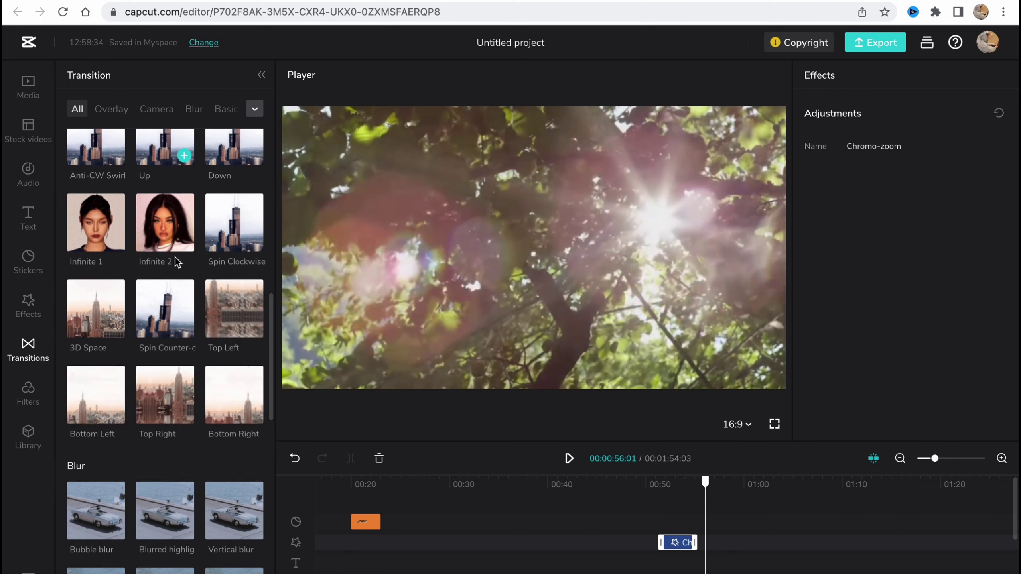
scroll(570, 538, "down", 3)
scroll(573, 542, "up", 3)
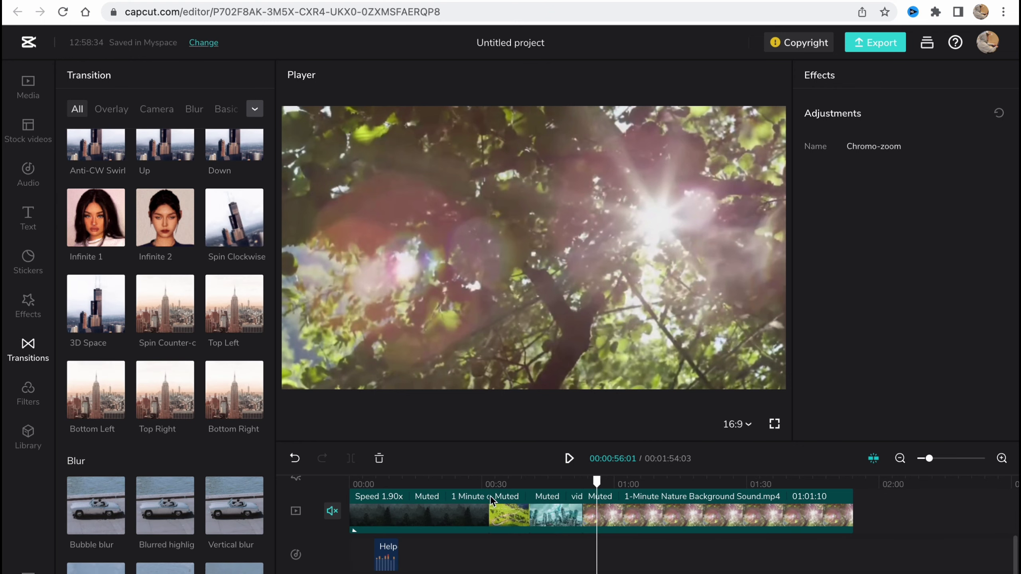
left_click_drag(234, 217, 488, 547)
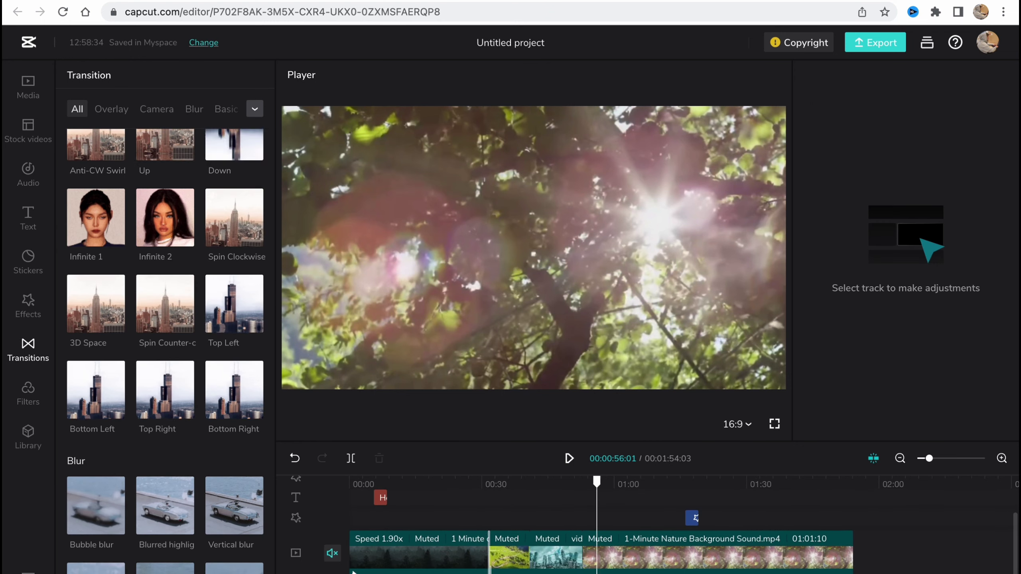
left_click(485, 513)
key("space")
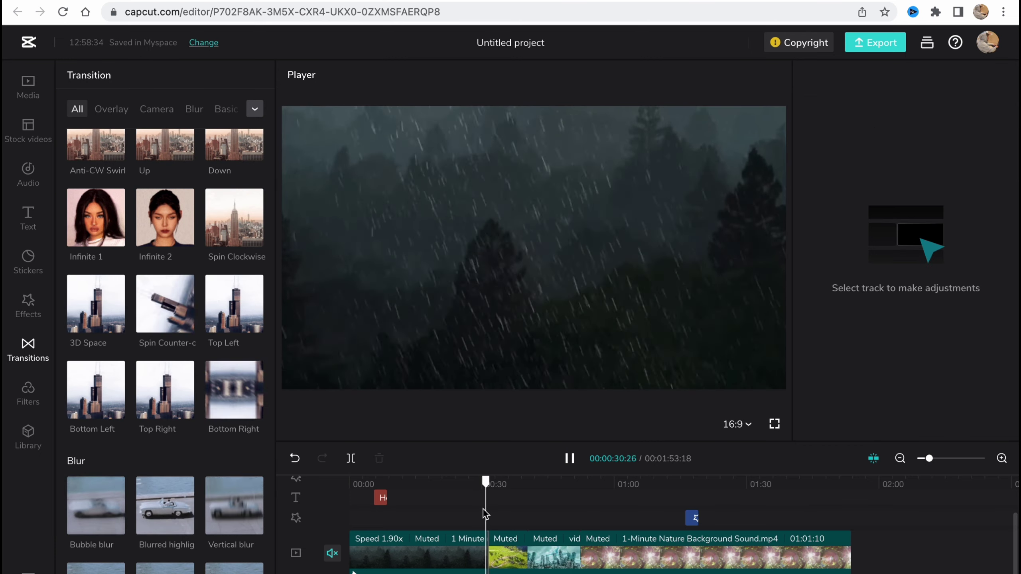
scroll(486, 516, "down", 2)
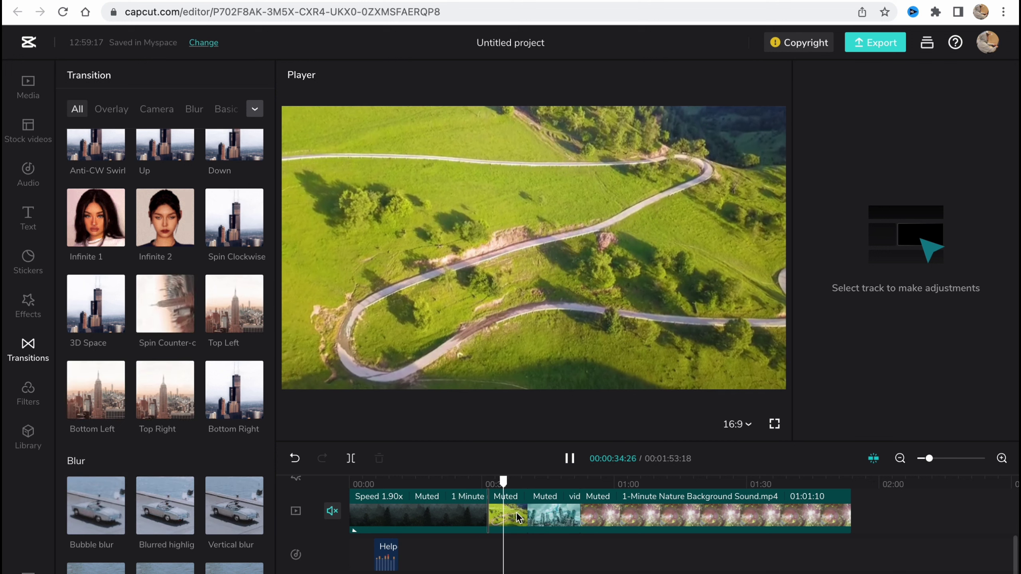
key("space")
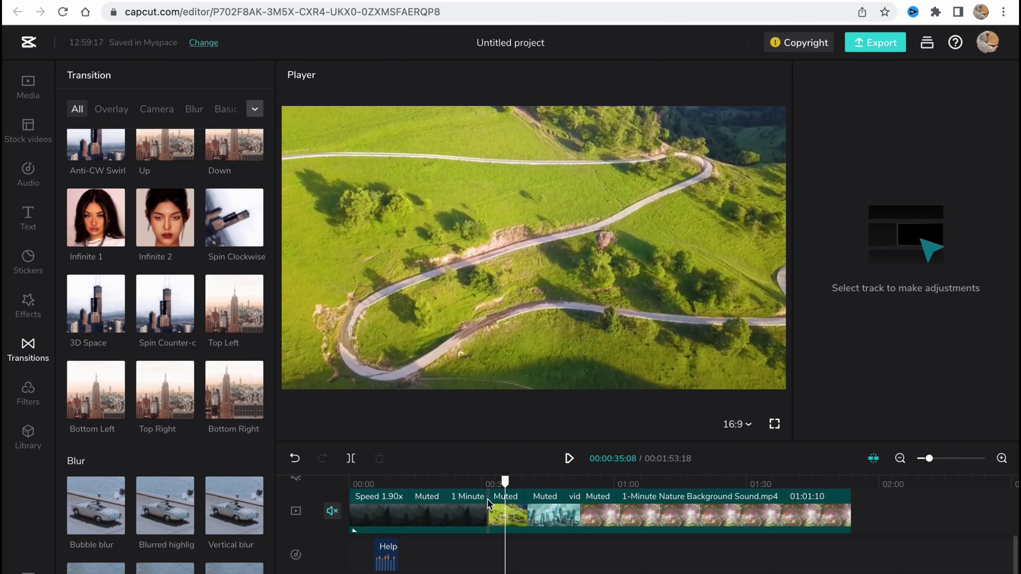
Add the Salt filter to the timeline at about 0:33 and preview the result.
left_click(29, 390)
left_click_drag(159, 277, 507, 563)
left_click(500, 547)
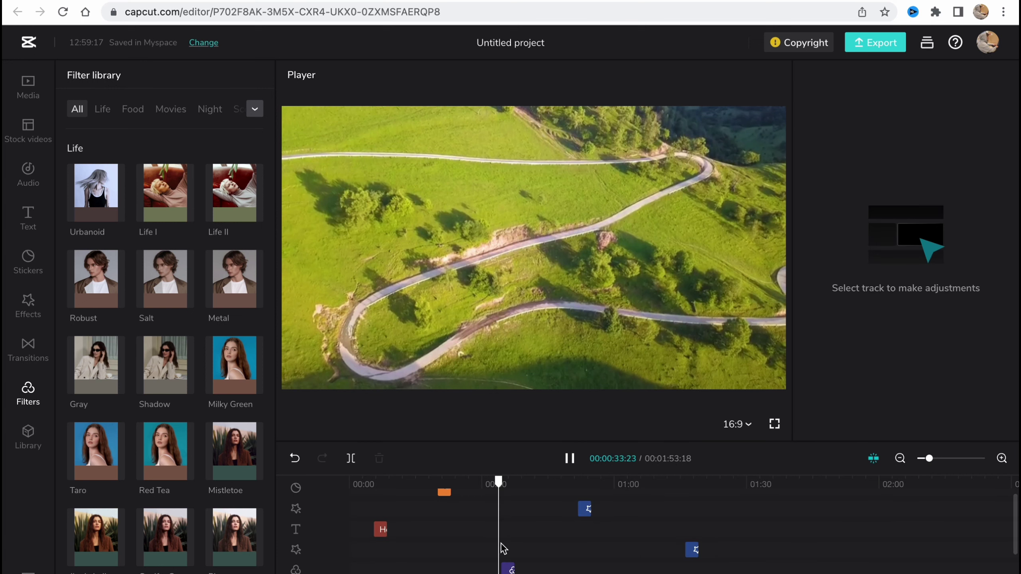
key("space")
scroll(513, 550, "up", 2)
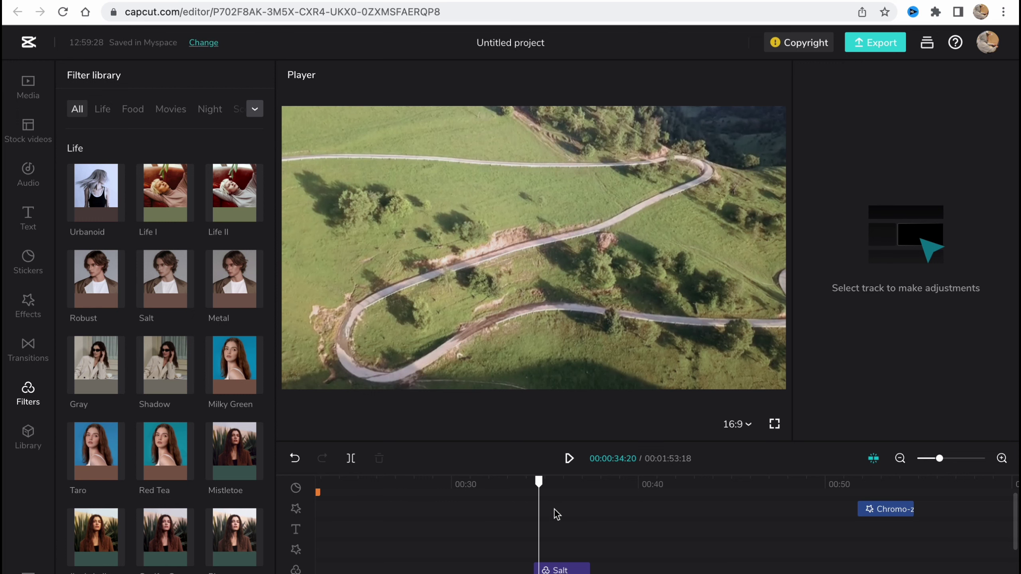
key("space")
left_click(28, 436)
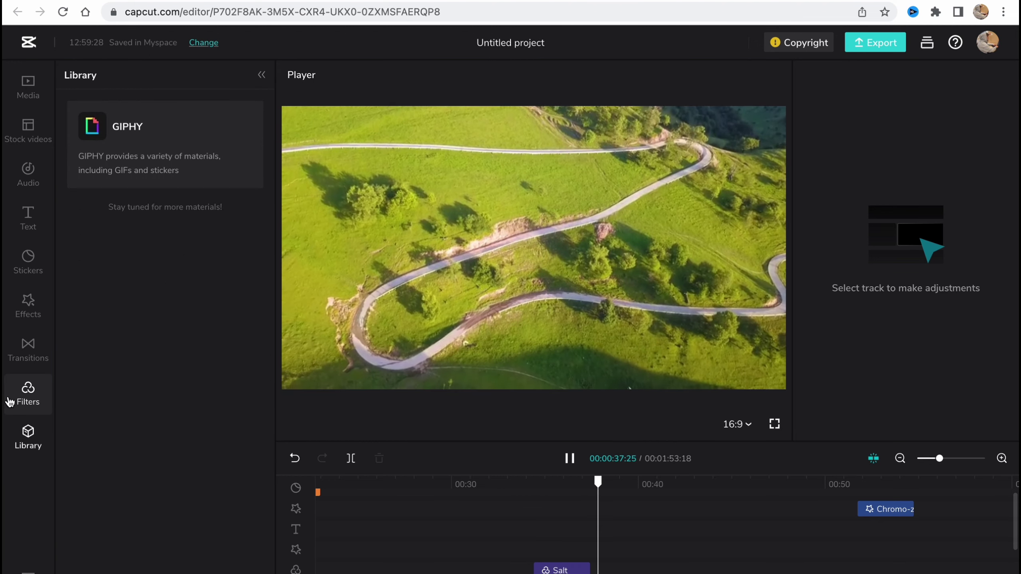
left_click(21, 392)
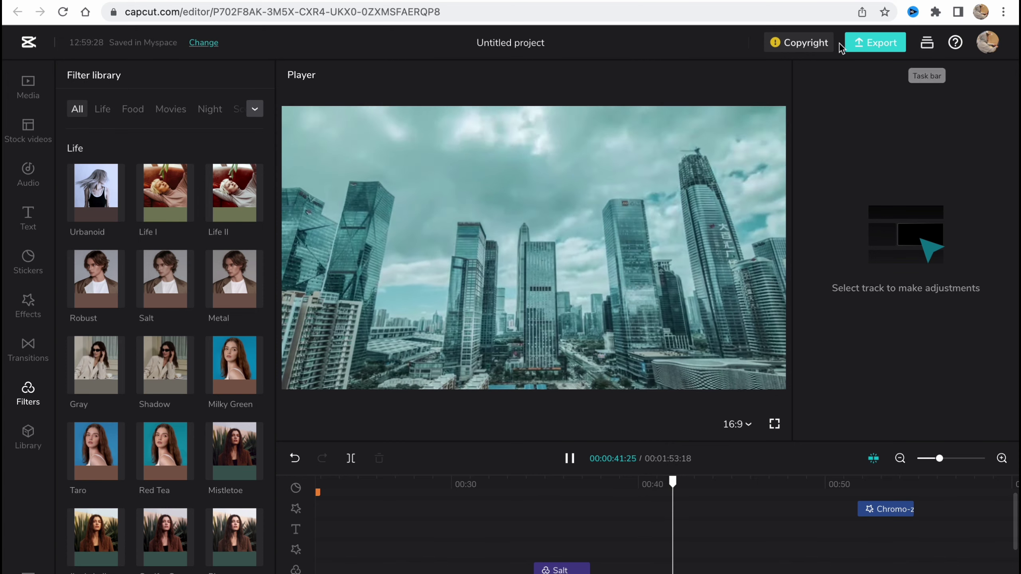
Export the video as an MP4 at 480p resolution.
left_click(887, 44)
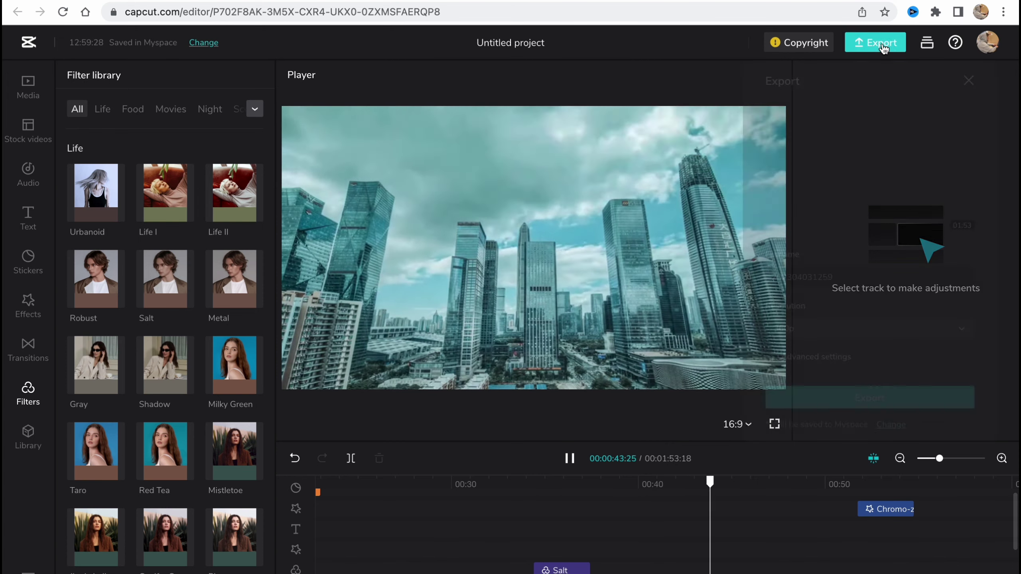
left_click(855, 278)
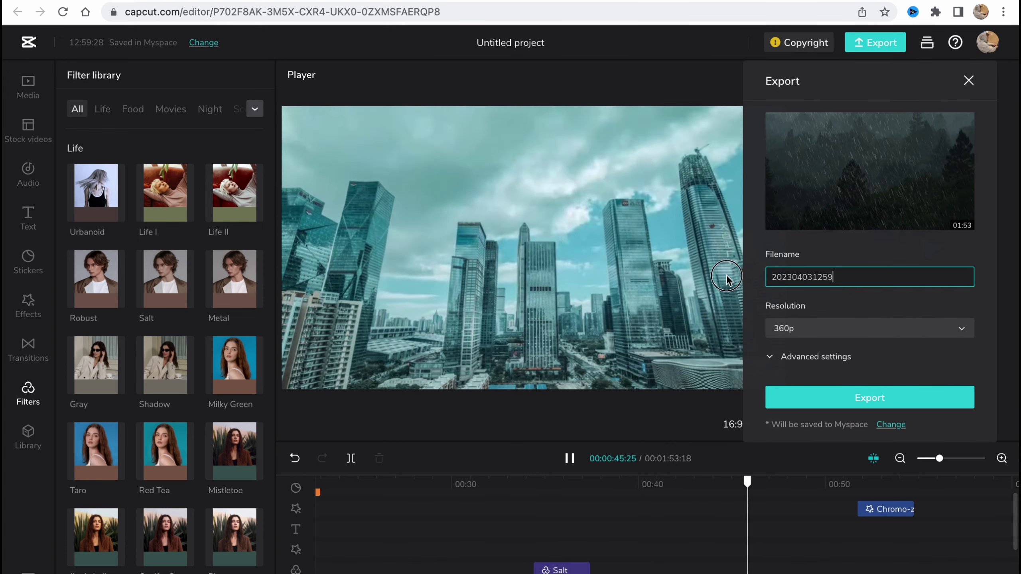
left_click(831, 327)
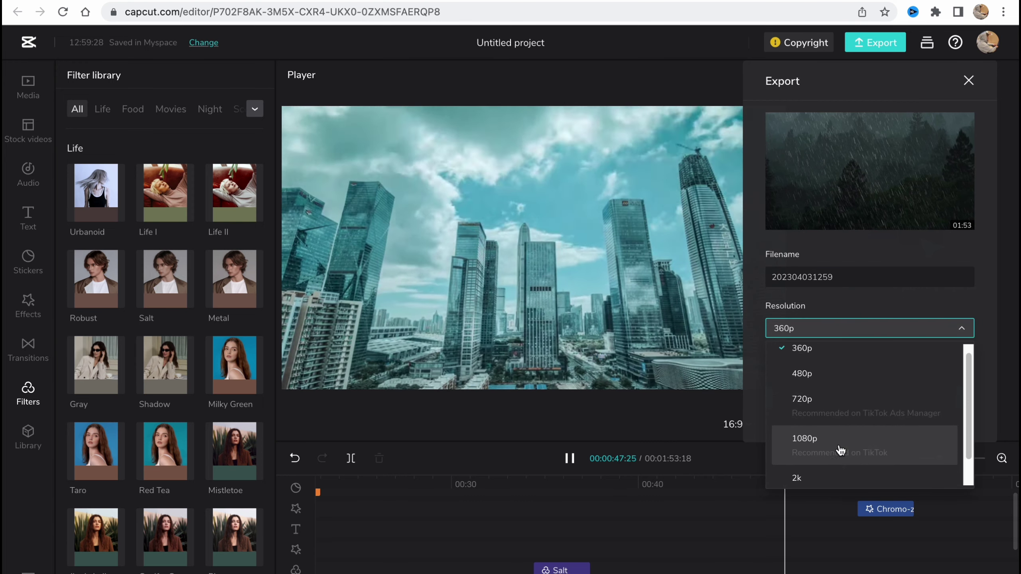
left_click(839, 364)
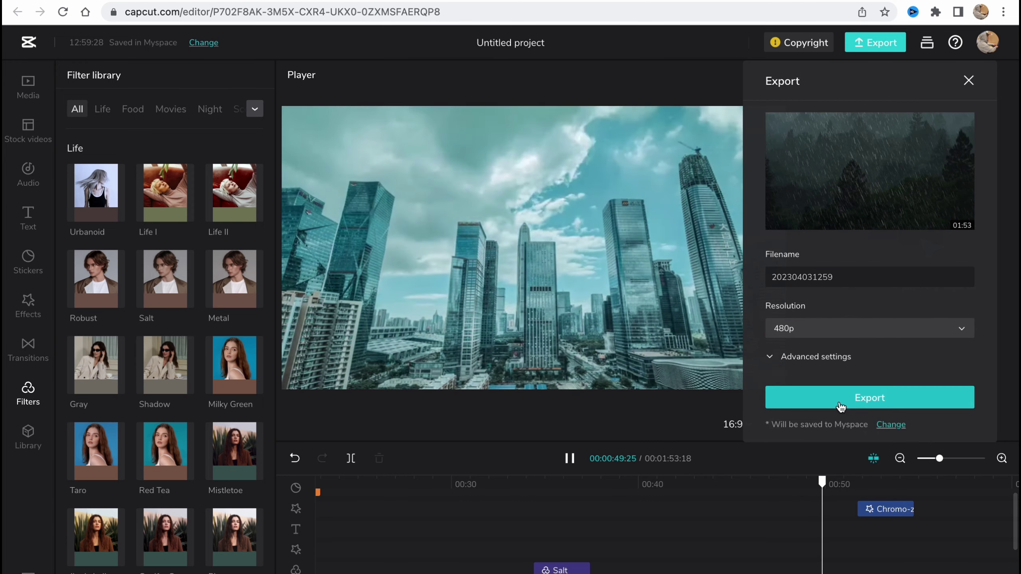
left_click(840, 404)
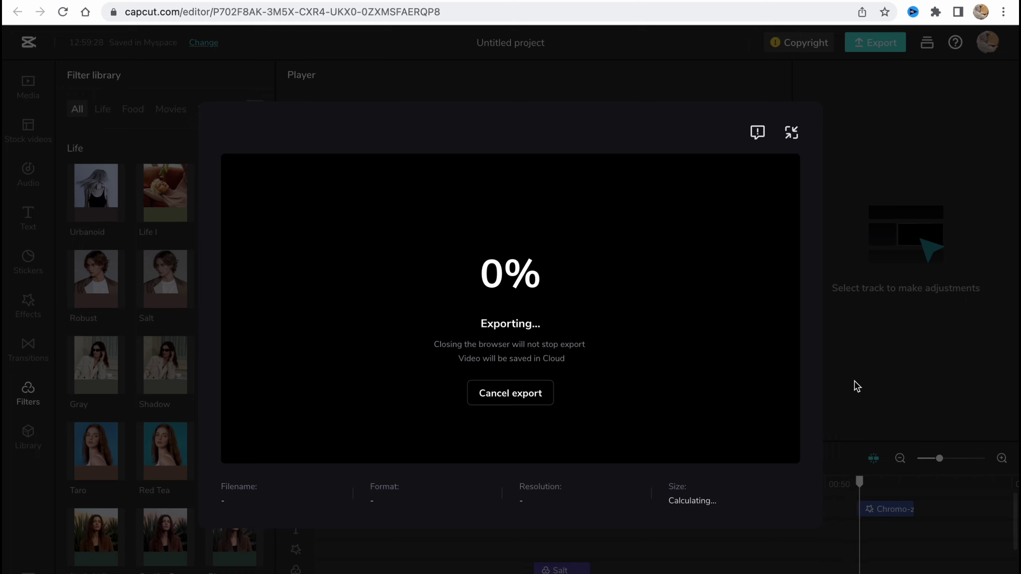